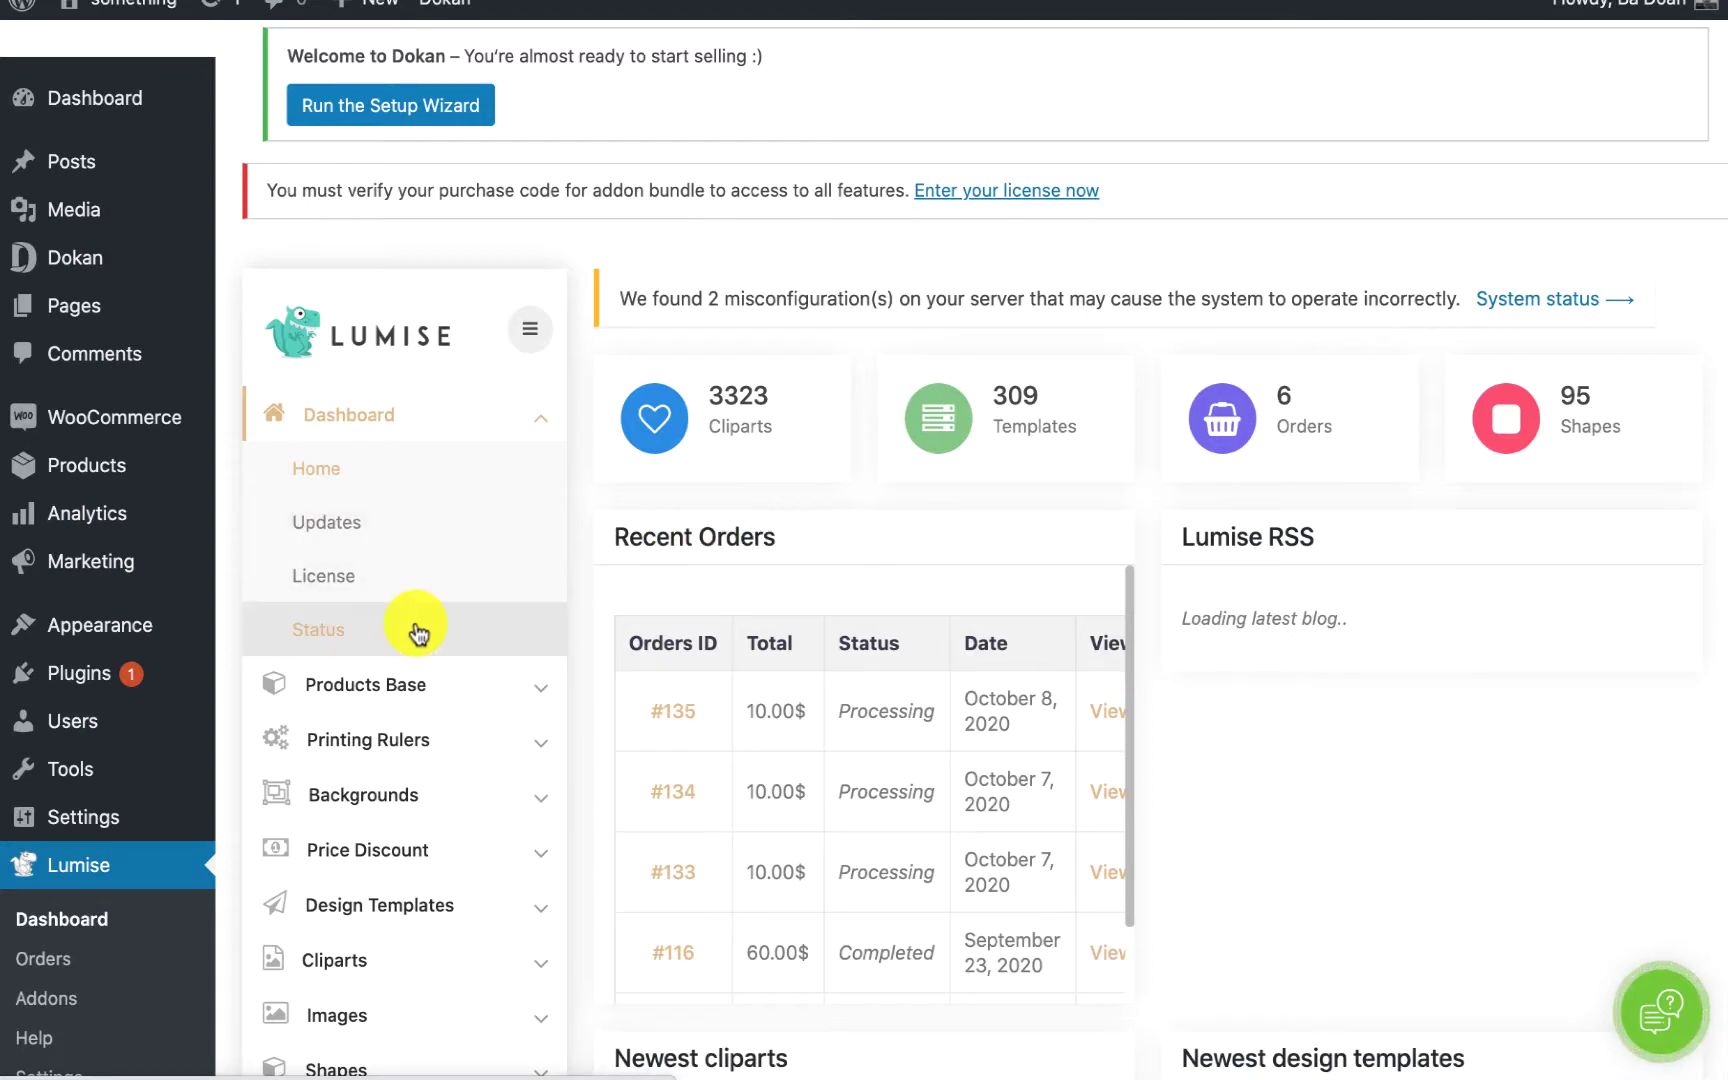
# Step: Activate the Distress Effect addon in the installed Addons list, then reload the page
pyautogui.scroll(-5, 365, 647)
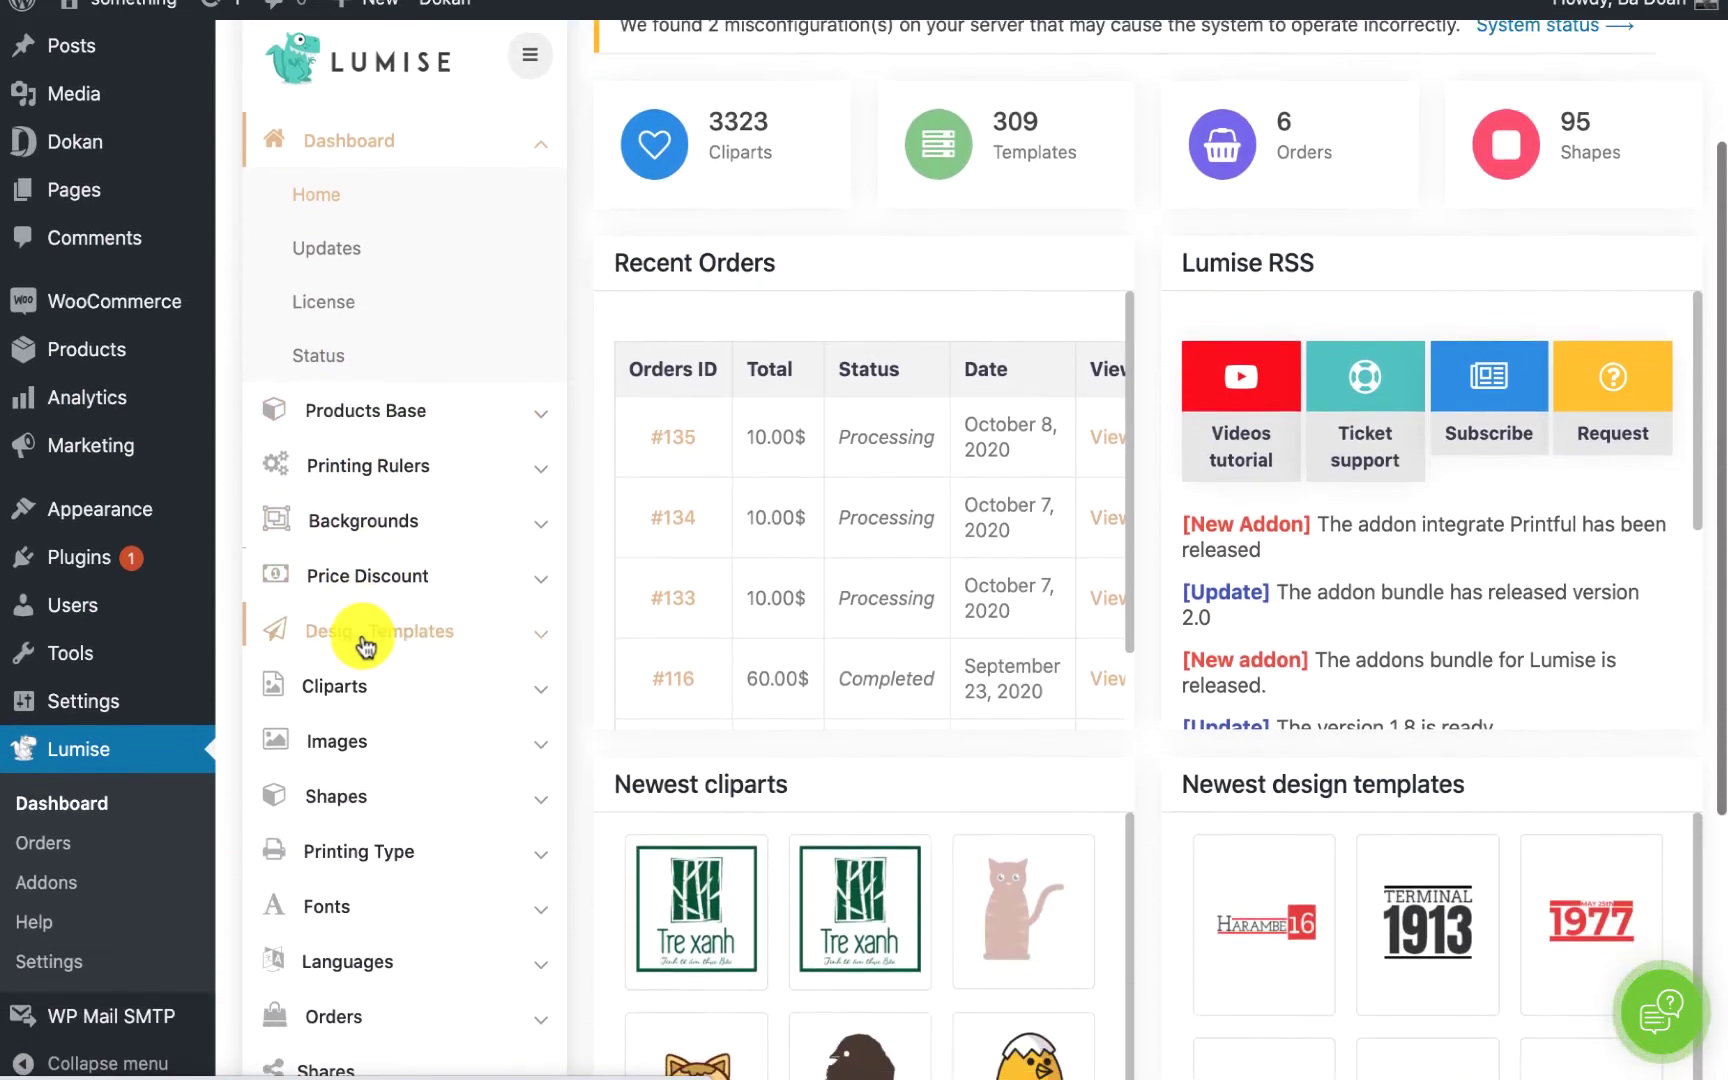
pyautogui.scroll(-2, 362, 640)
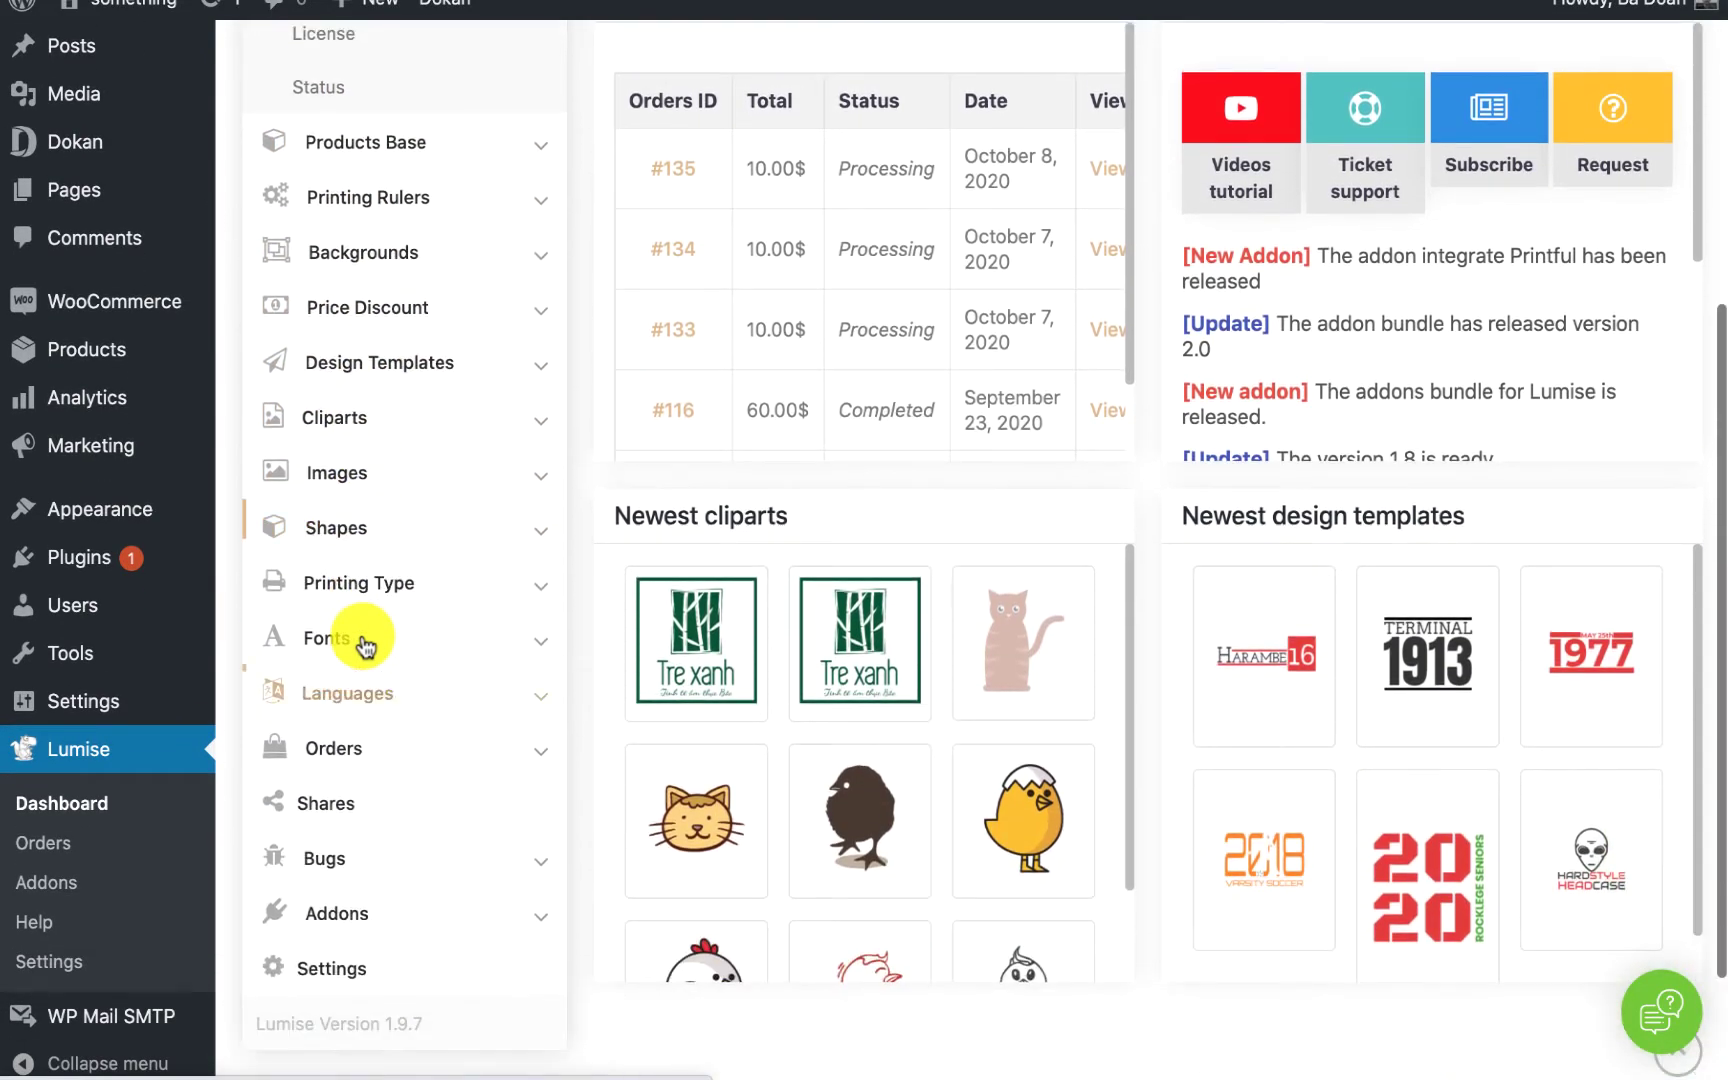
pyautogui.click(380, 910)
pyautogui.click(376, 1014)
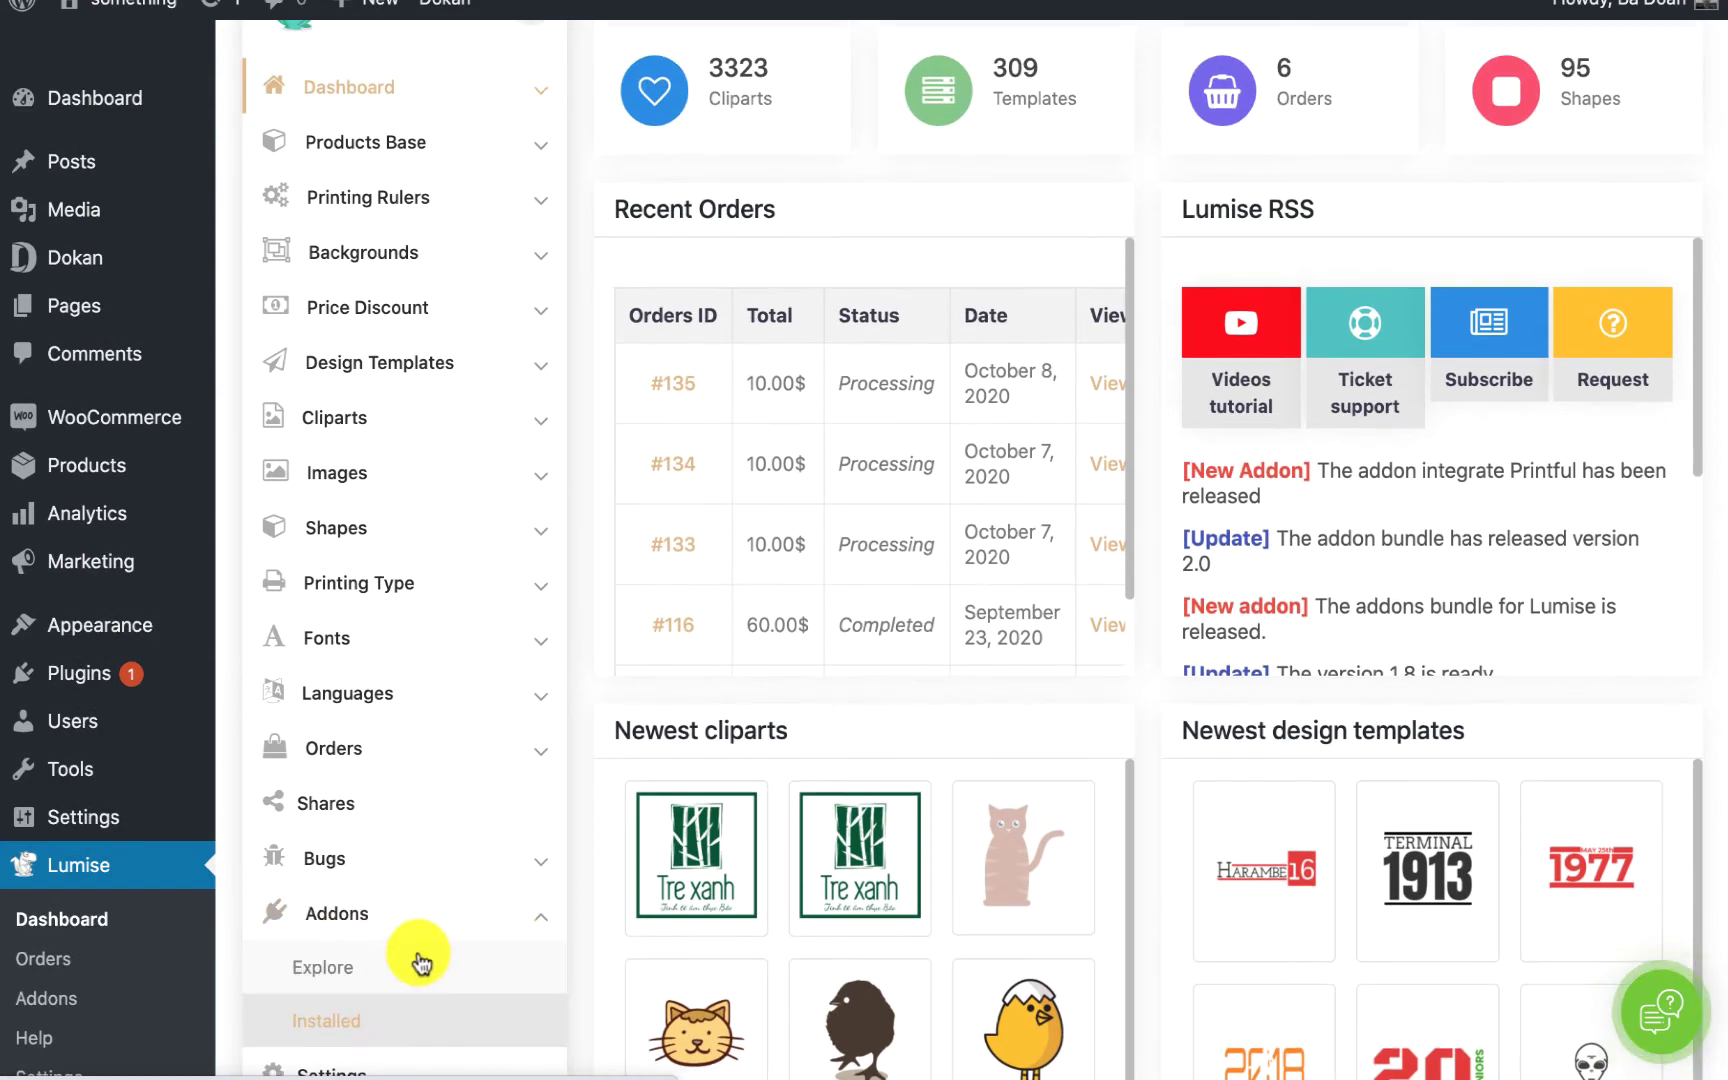
pyautogui.scroll(-5, 916, 953)
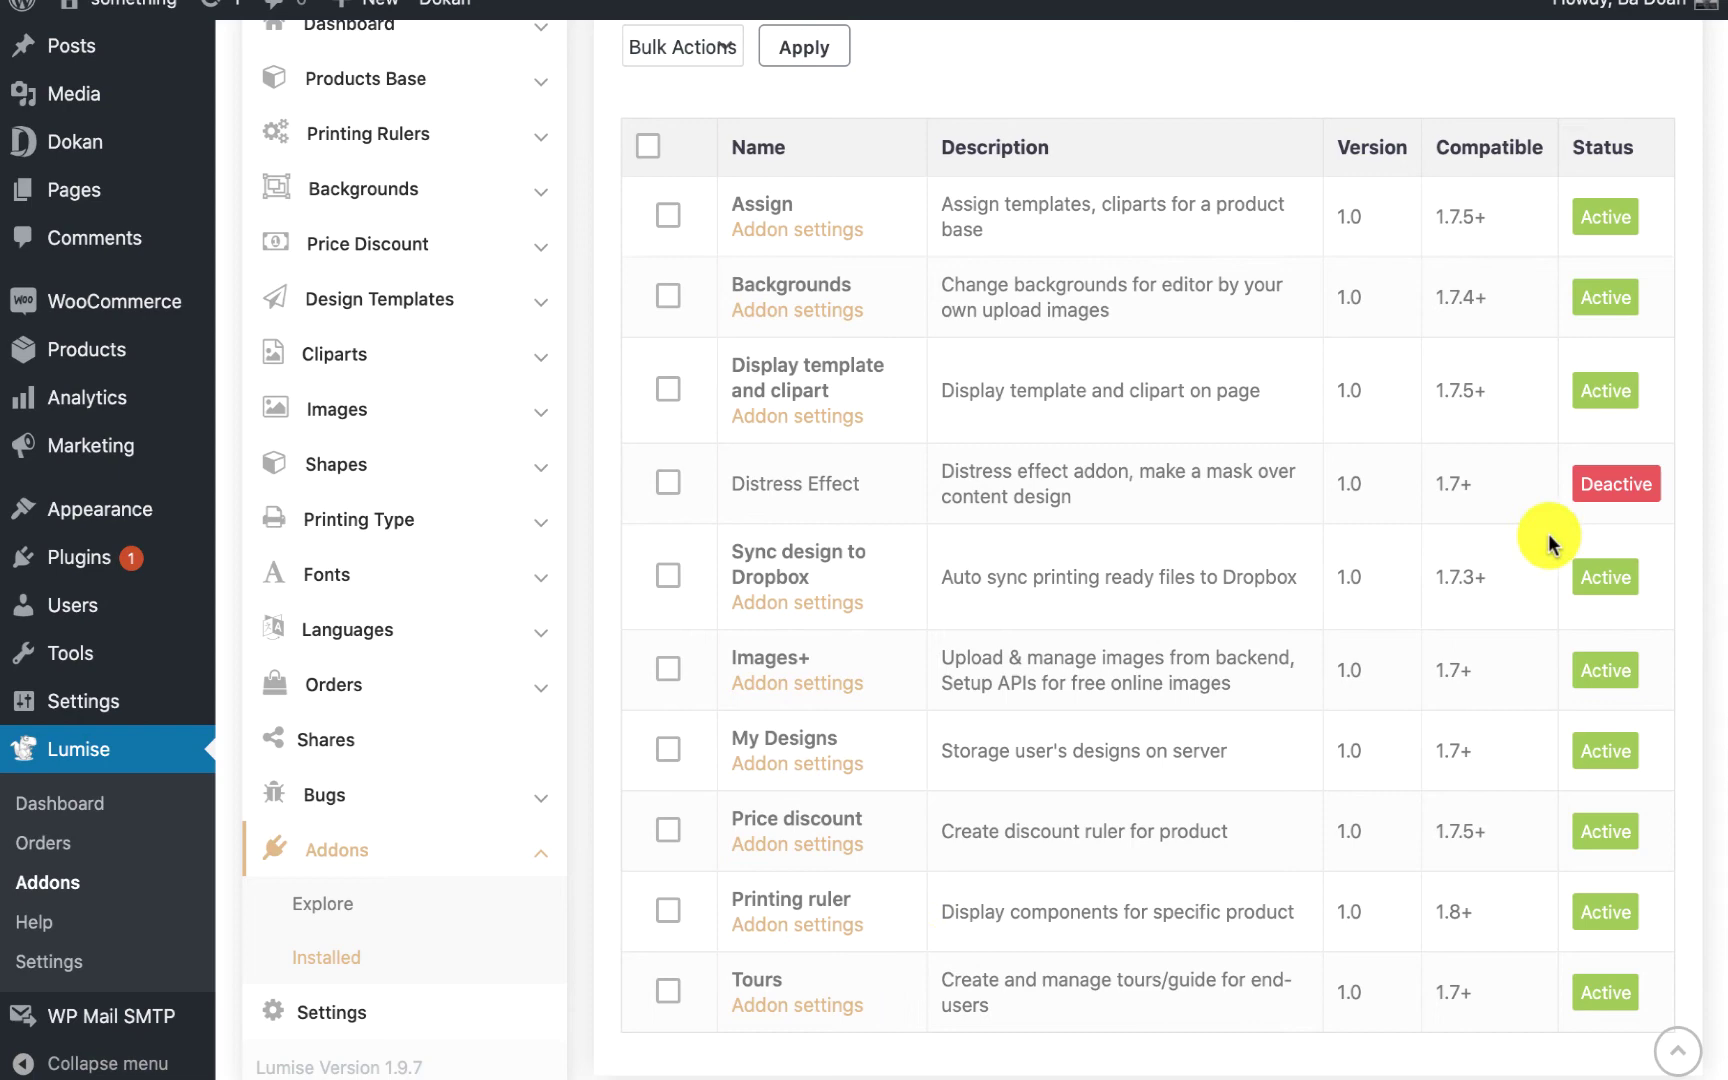
pyautogui.click(1614, 494)
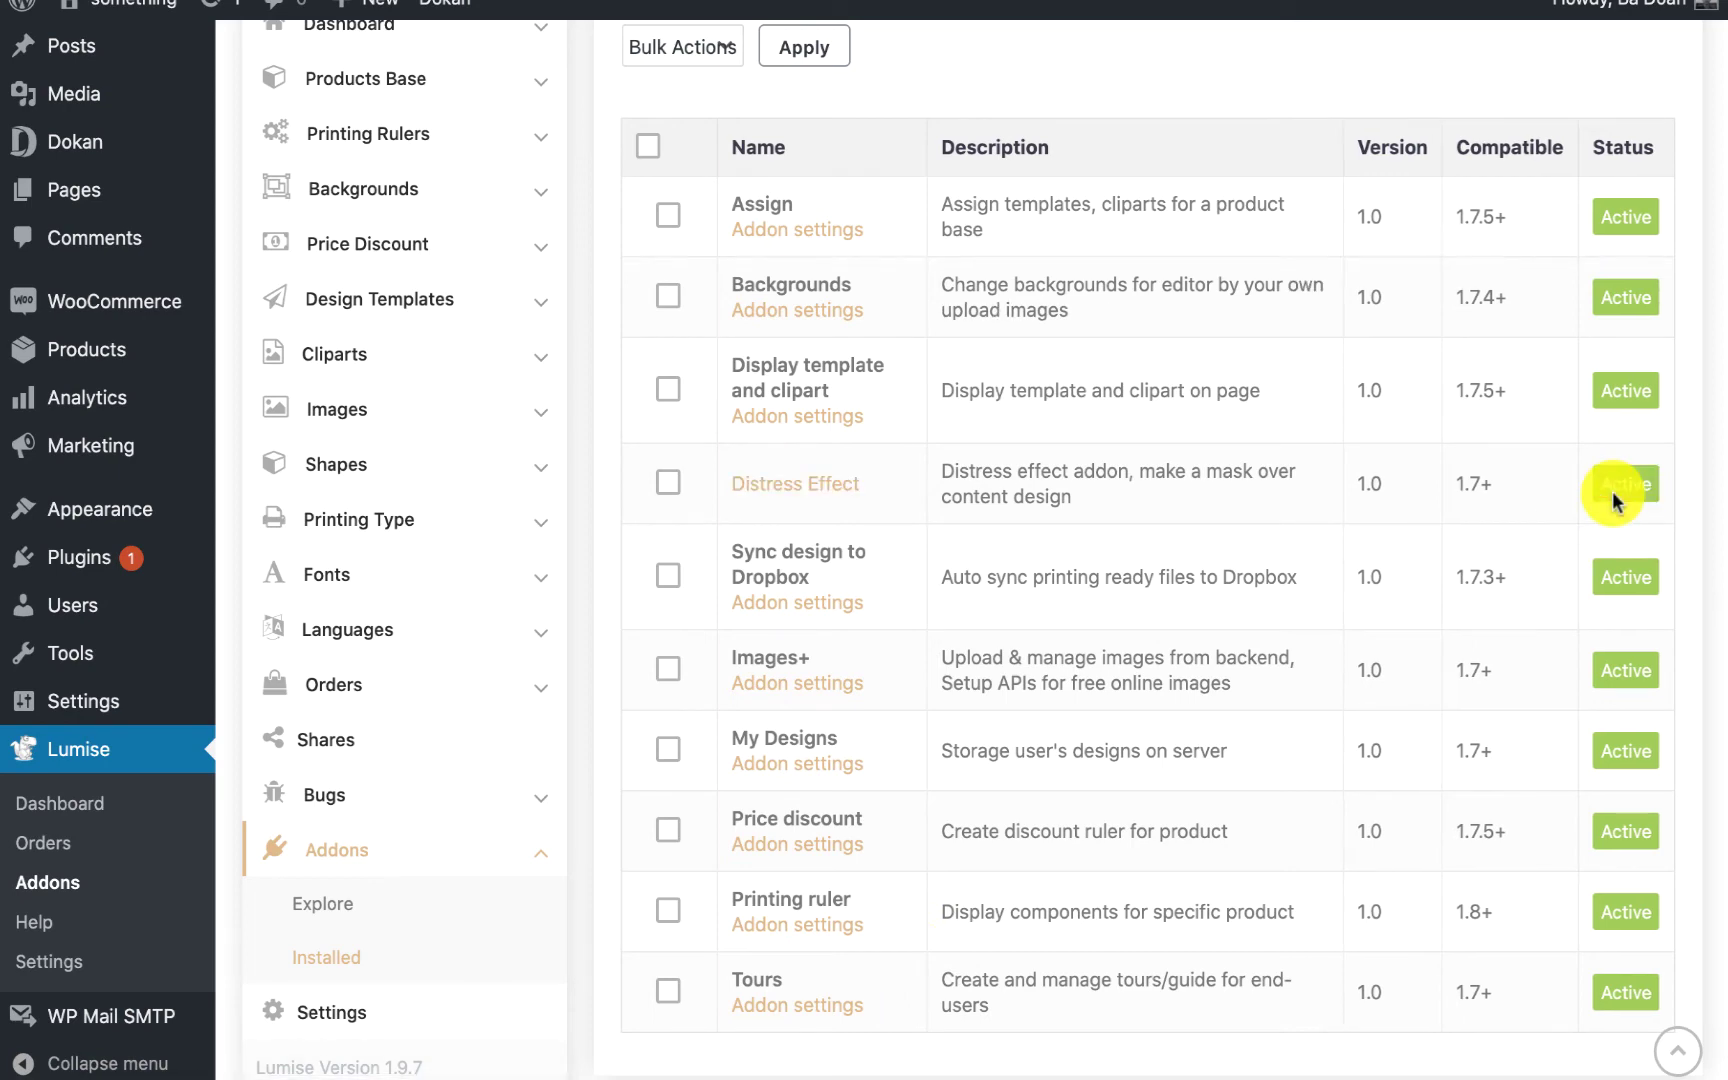
pyautogui.click(374, 957)
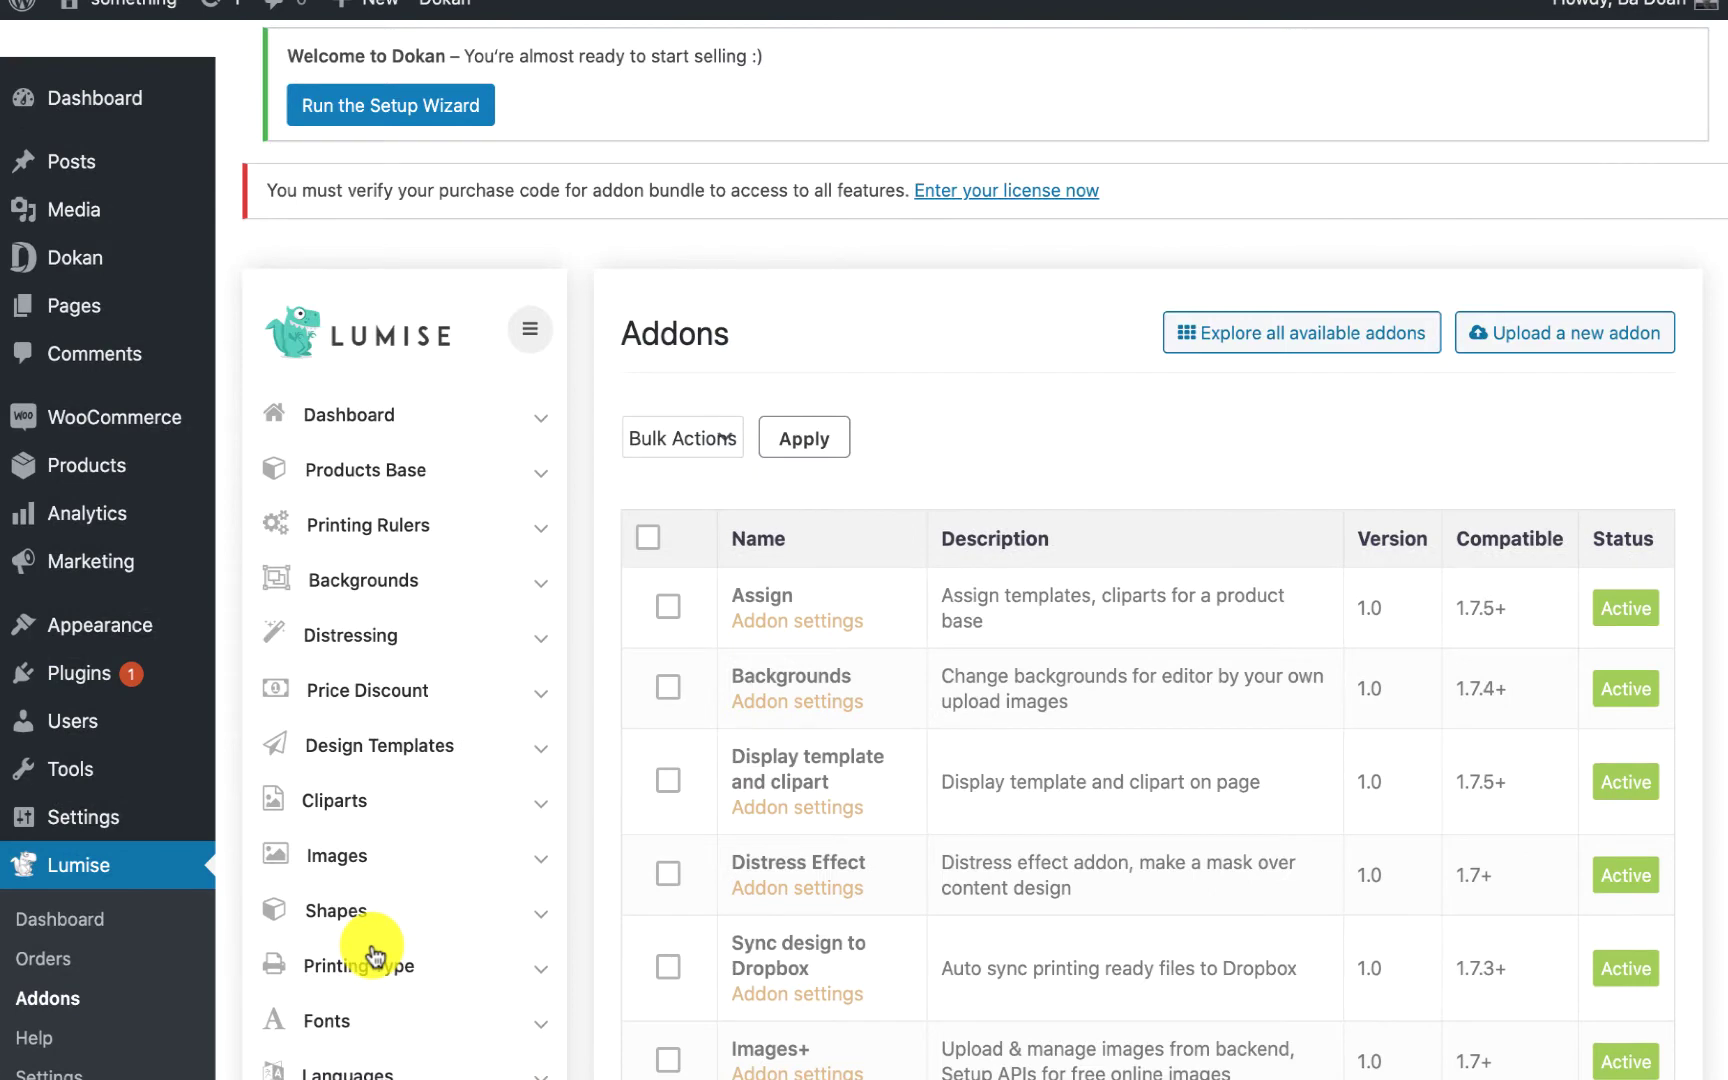
# Step: Expand Distressing, view All Distresses, and start a new distress
pyautogui.click(463, 635)
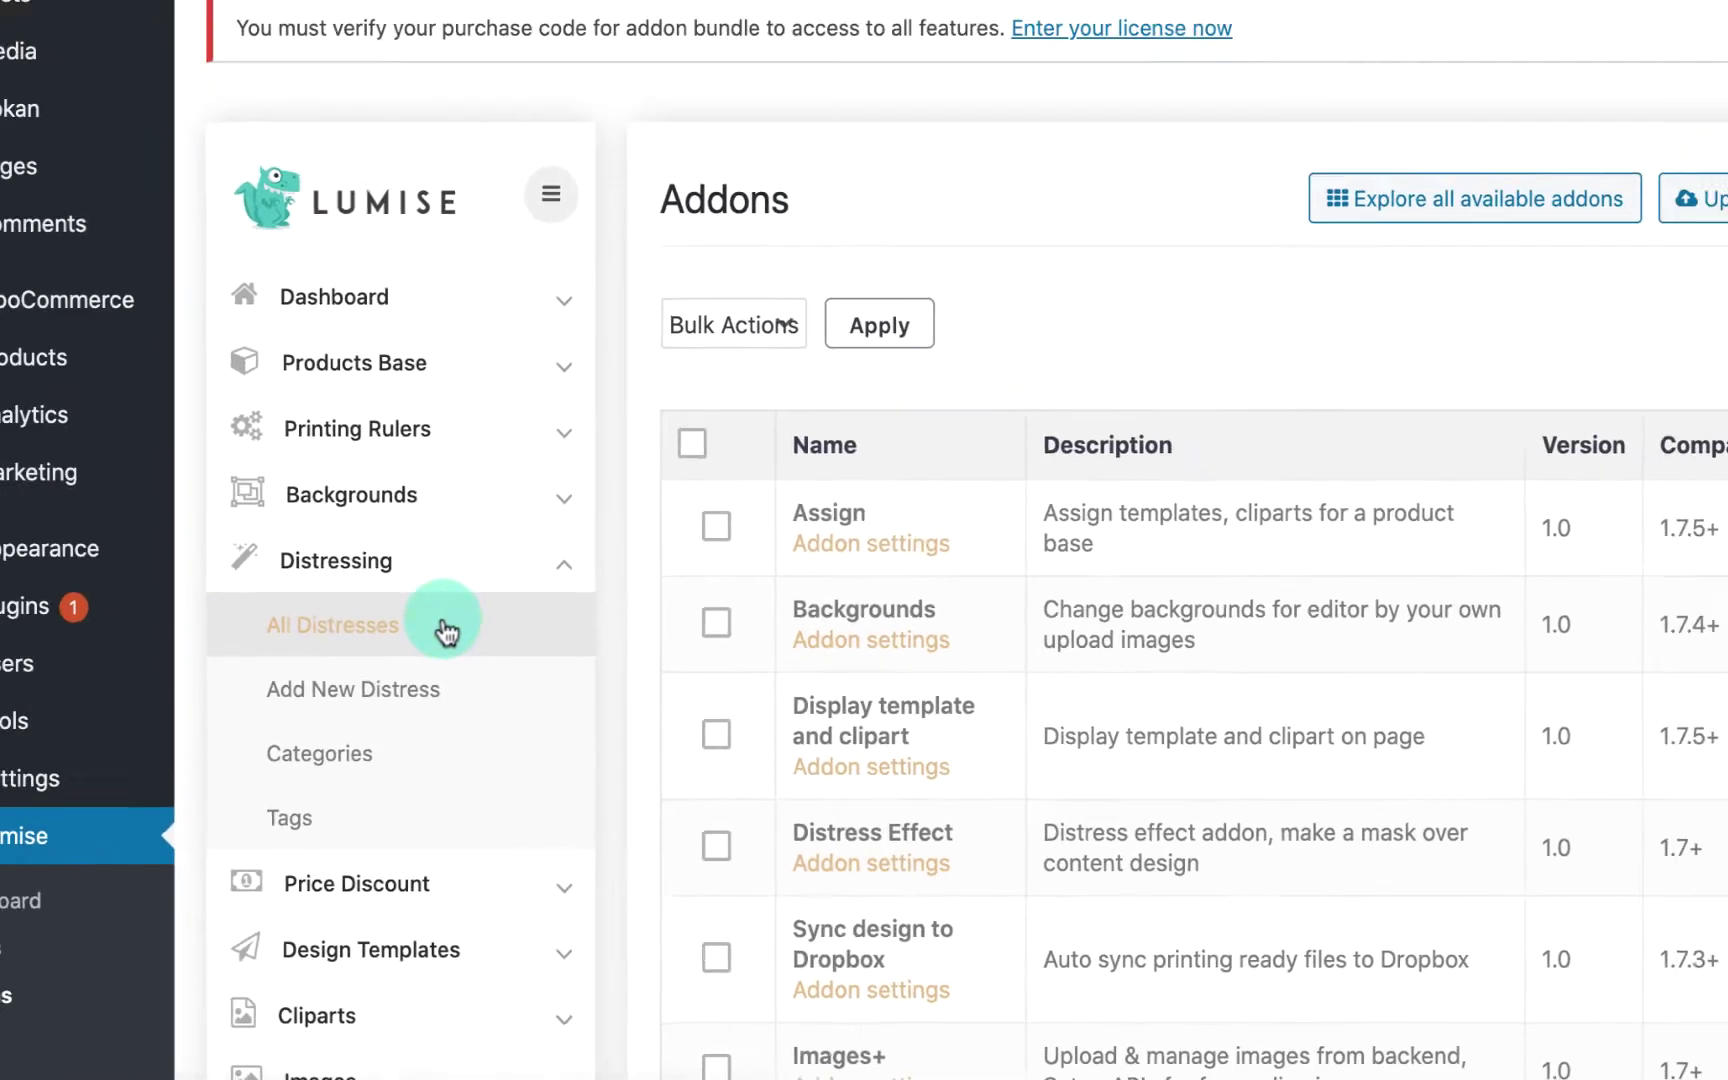
pyautogui.click(447, 630)
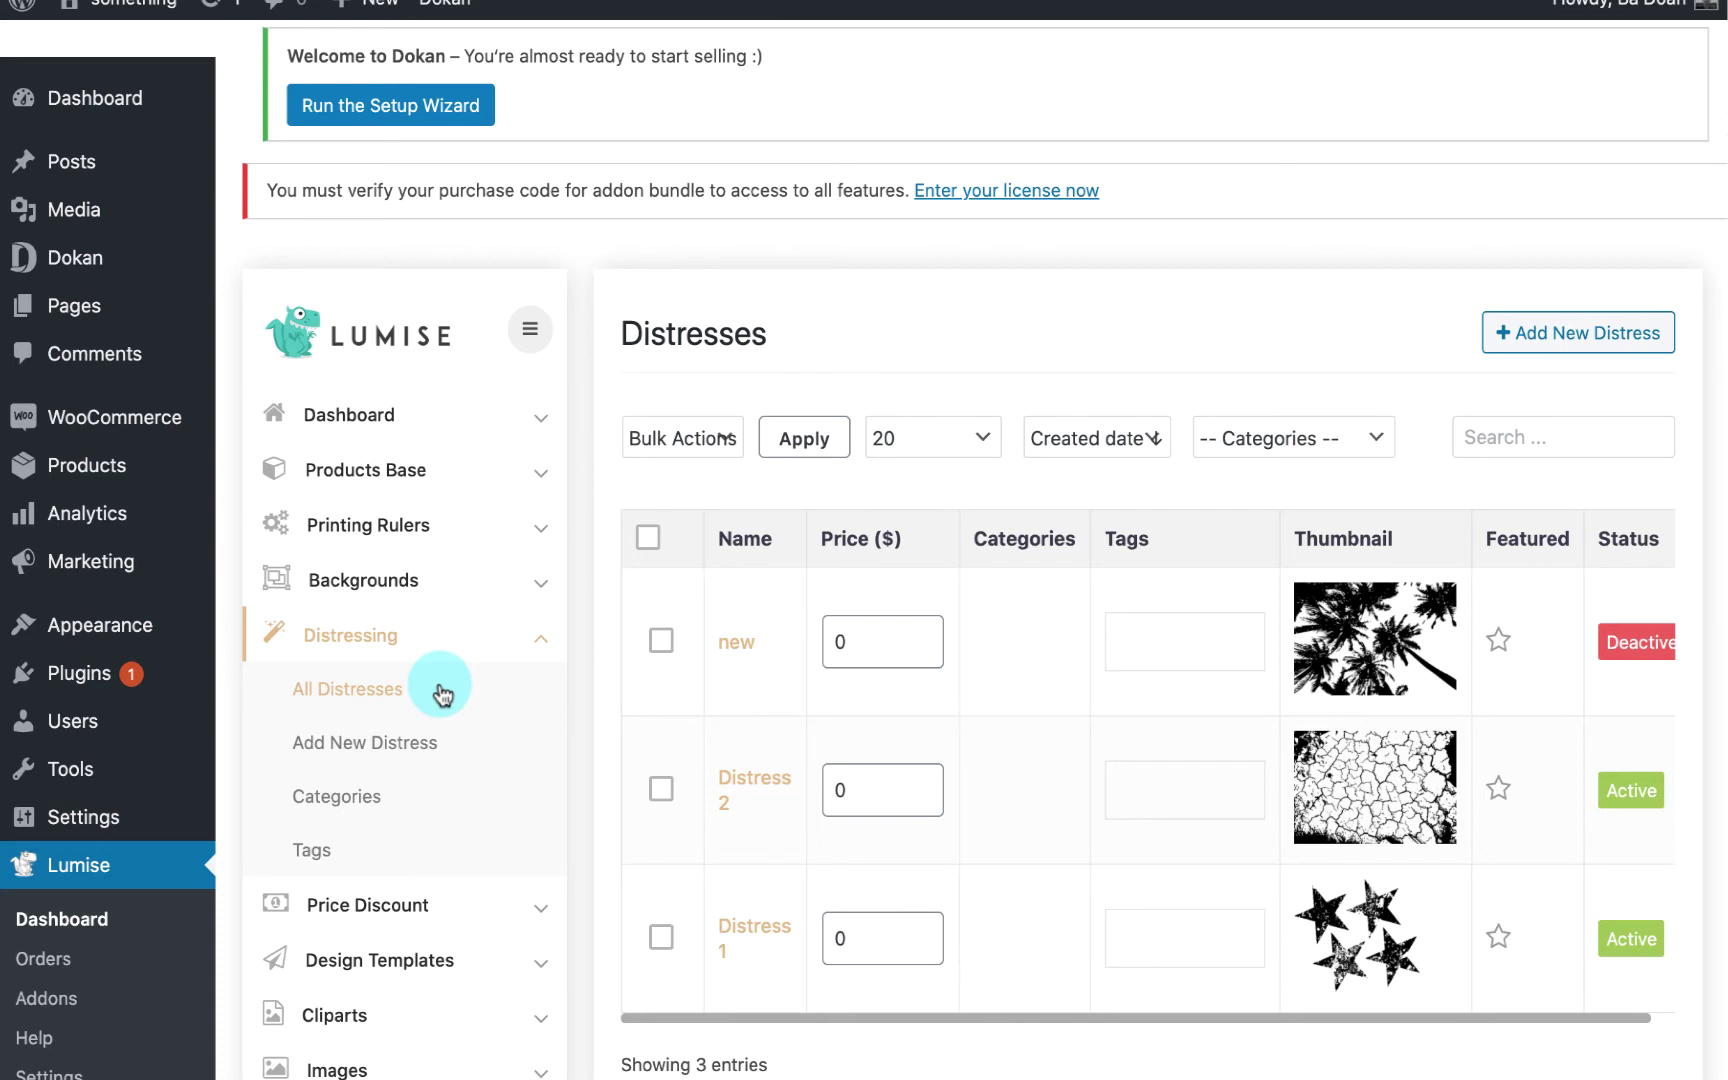
pyautogui.click(425, 742)
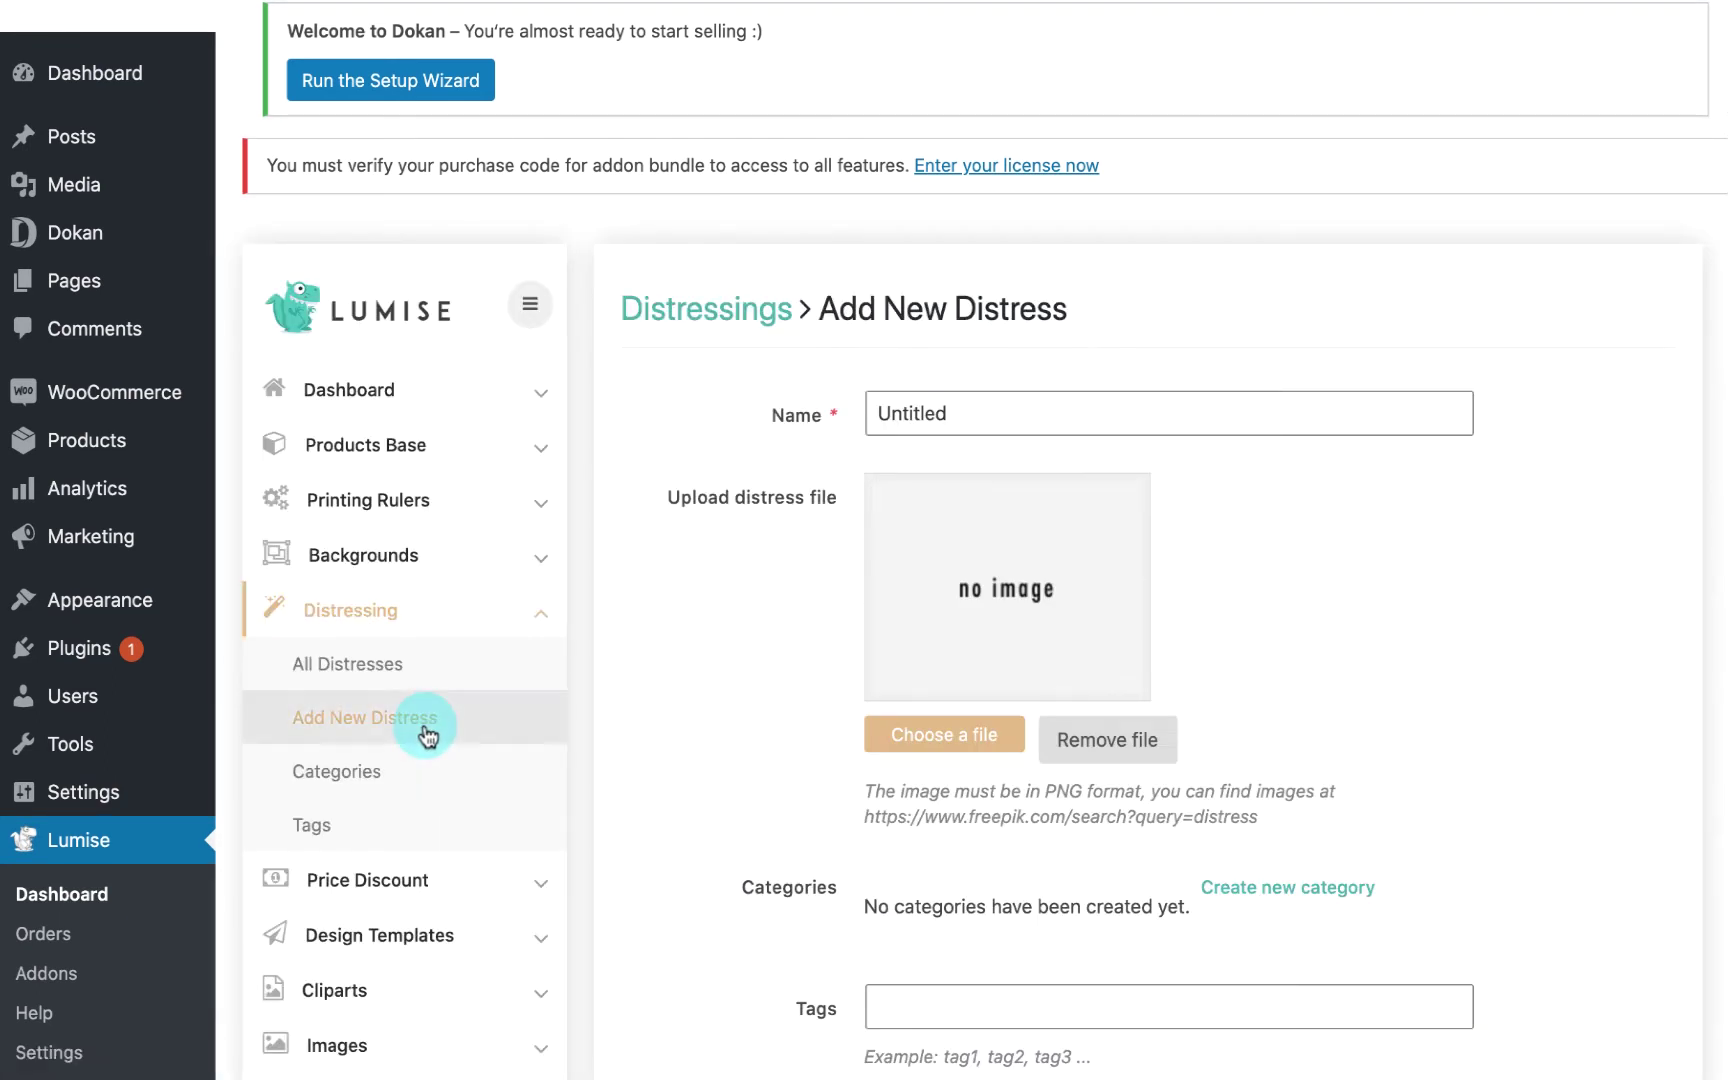
# Step: Name the distress 'New distress', attach the crack texture image, and save it
pyautogui.scroll(-5, 718, 692)
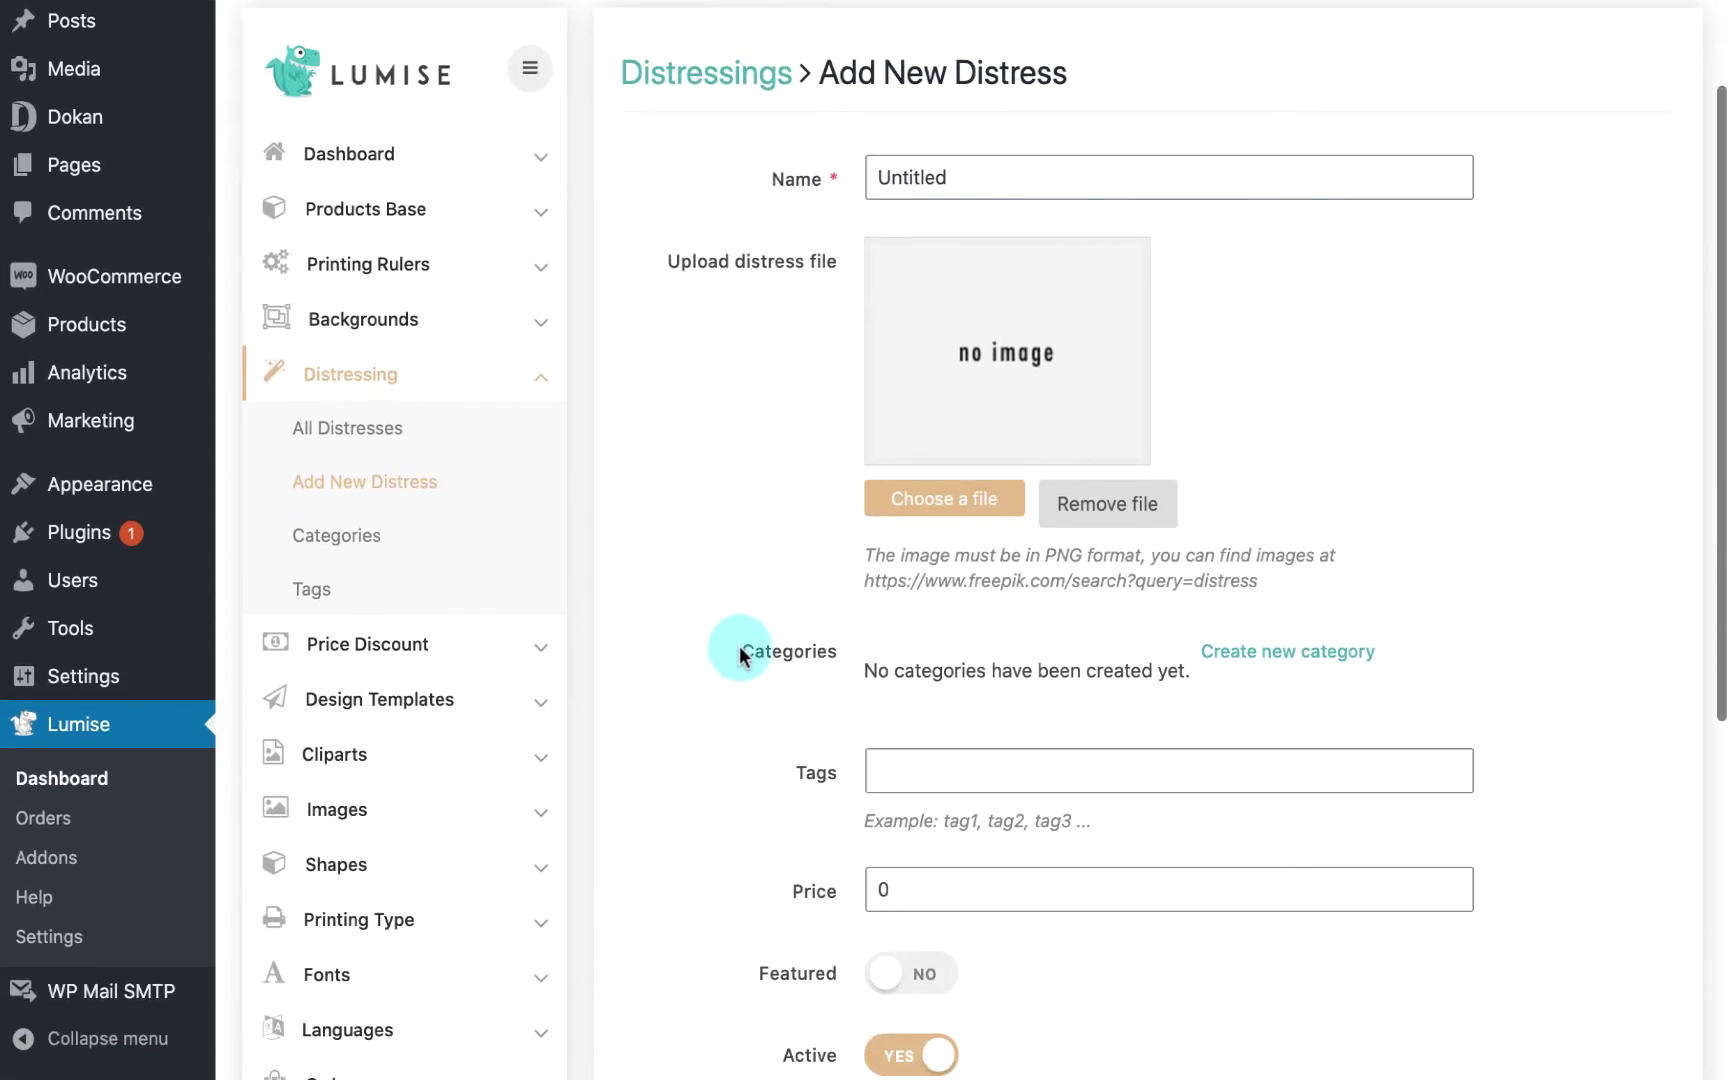
pyautogui.doubleClick(993, 178)
pyautogui.write('N')
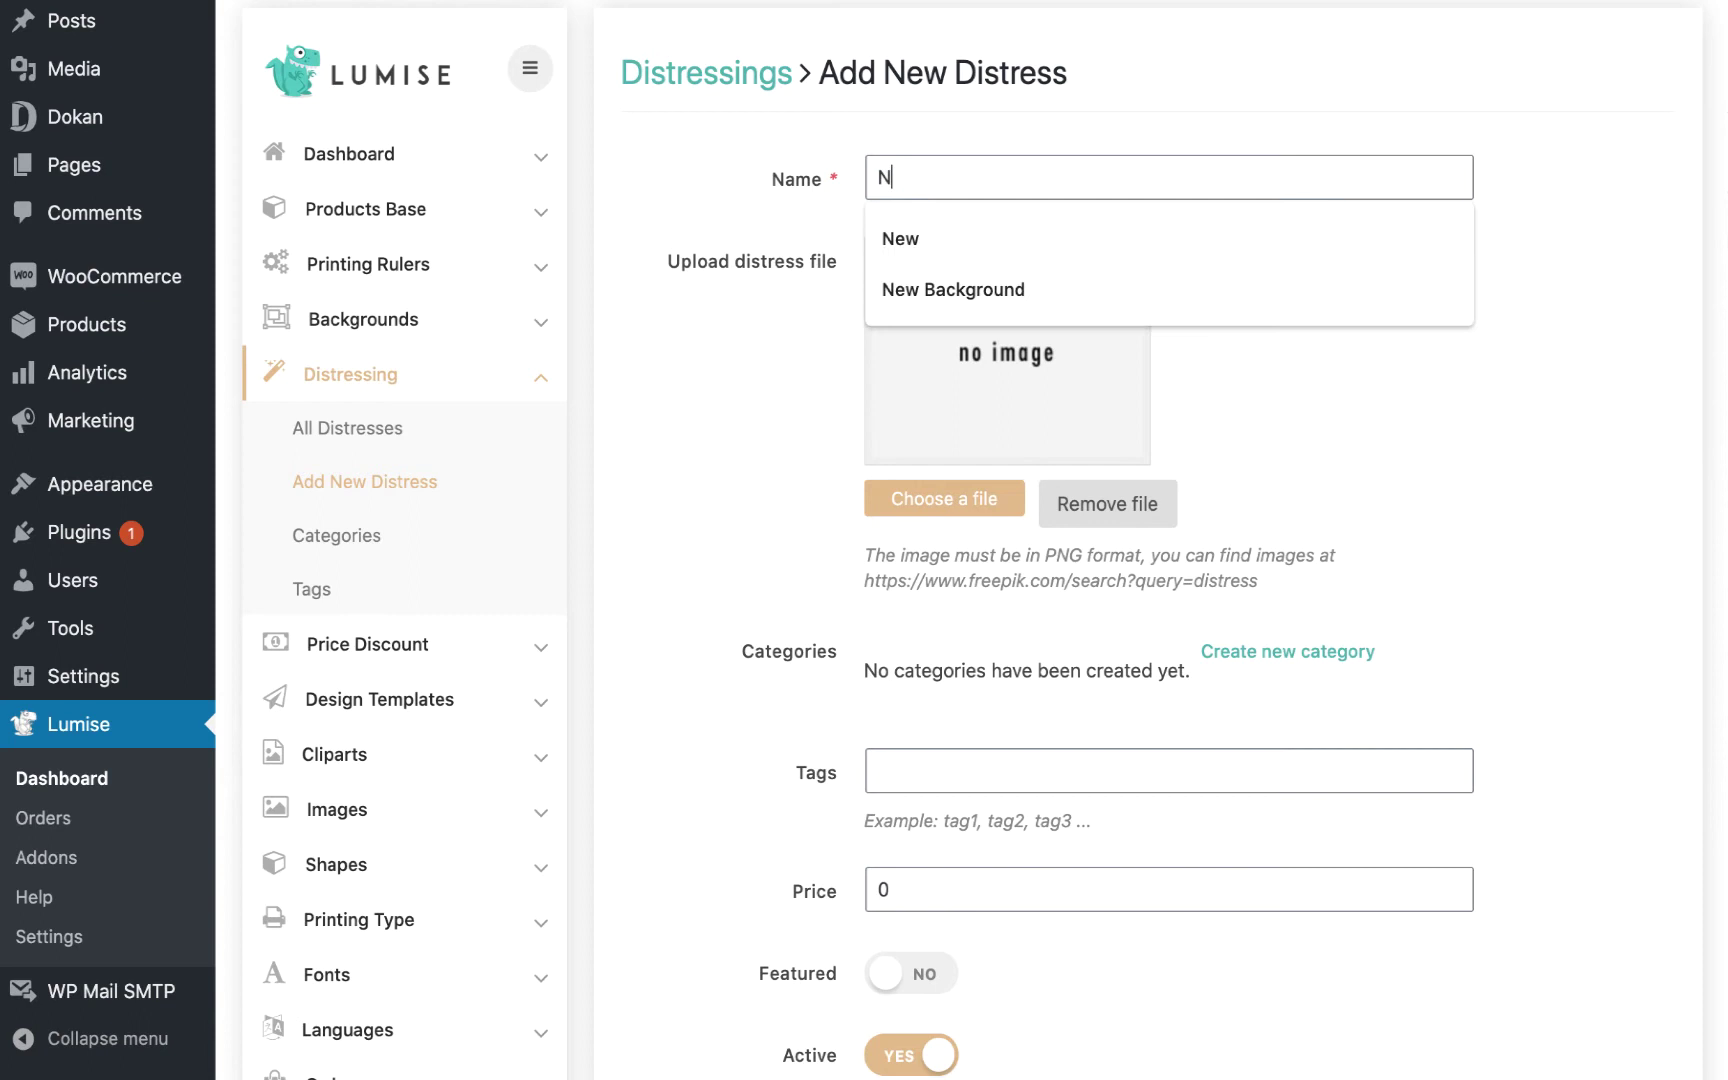
pyautogui.write('ew ')
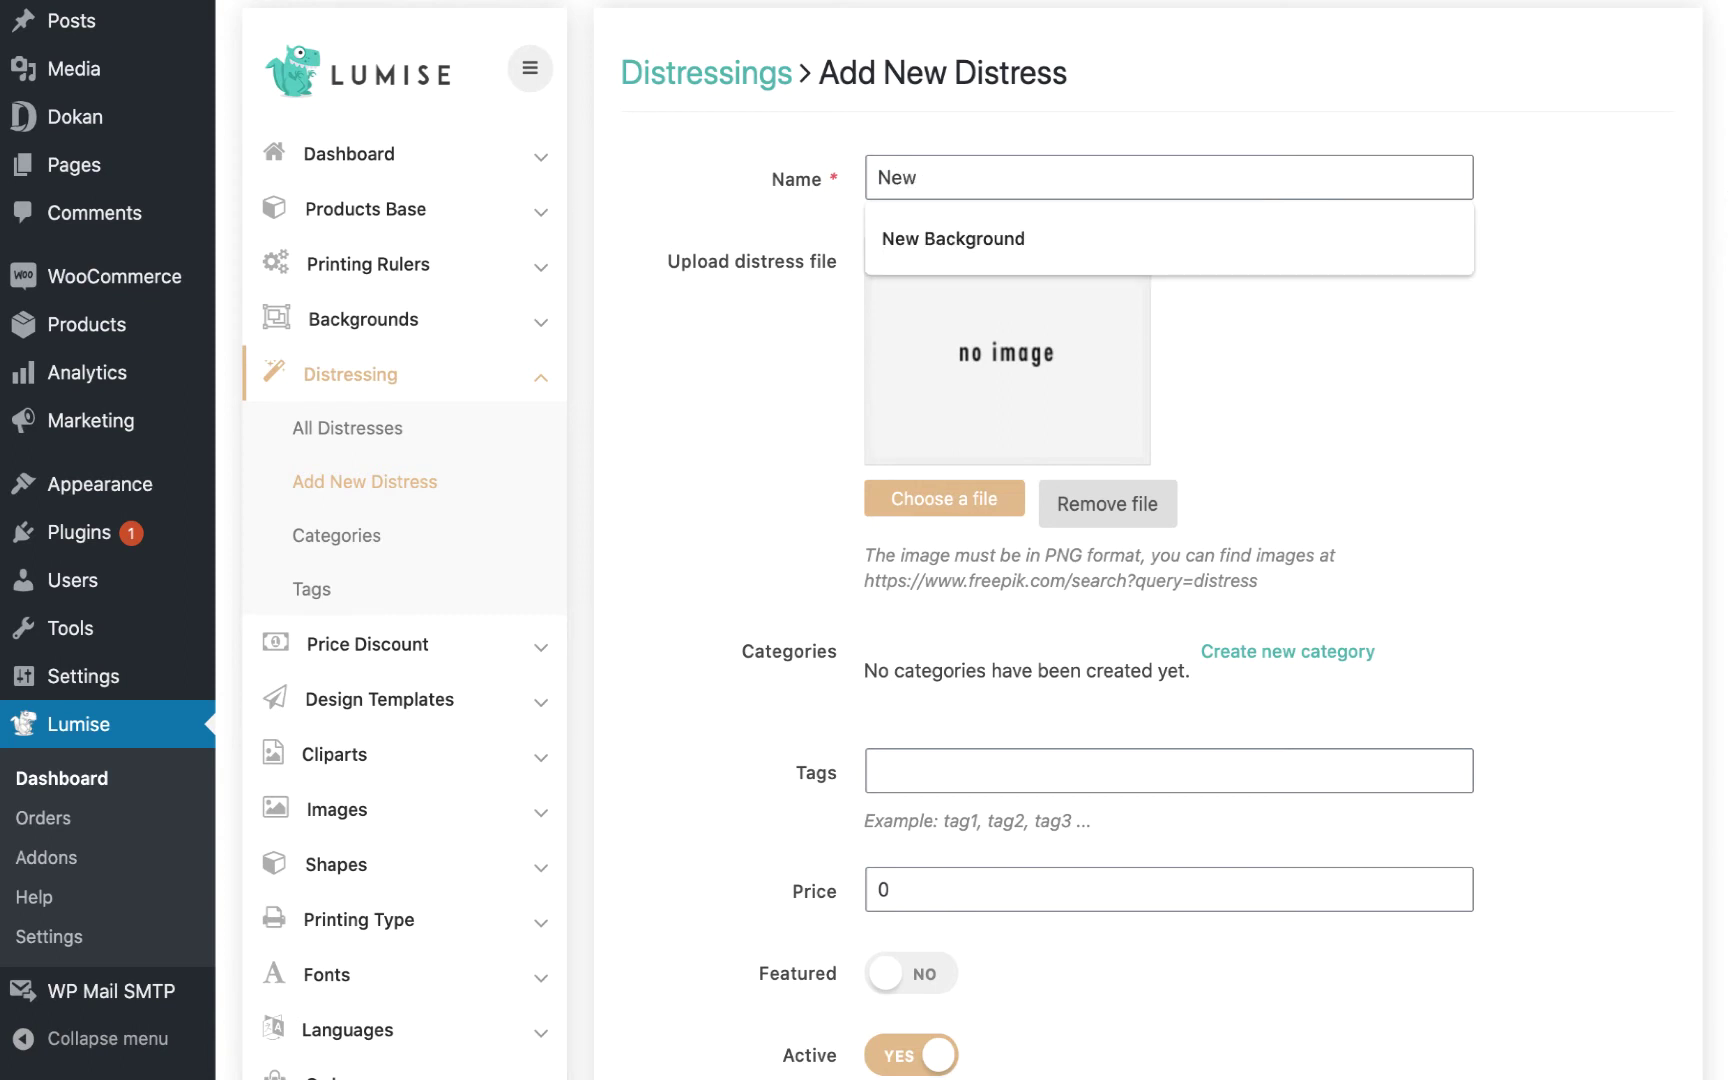
pyautogui.write('distress')
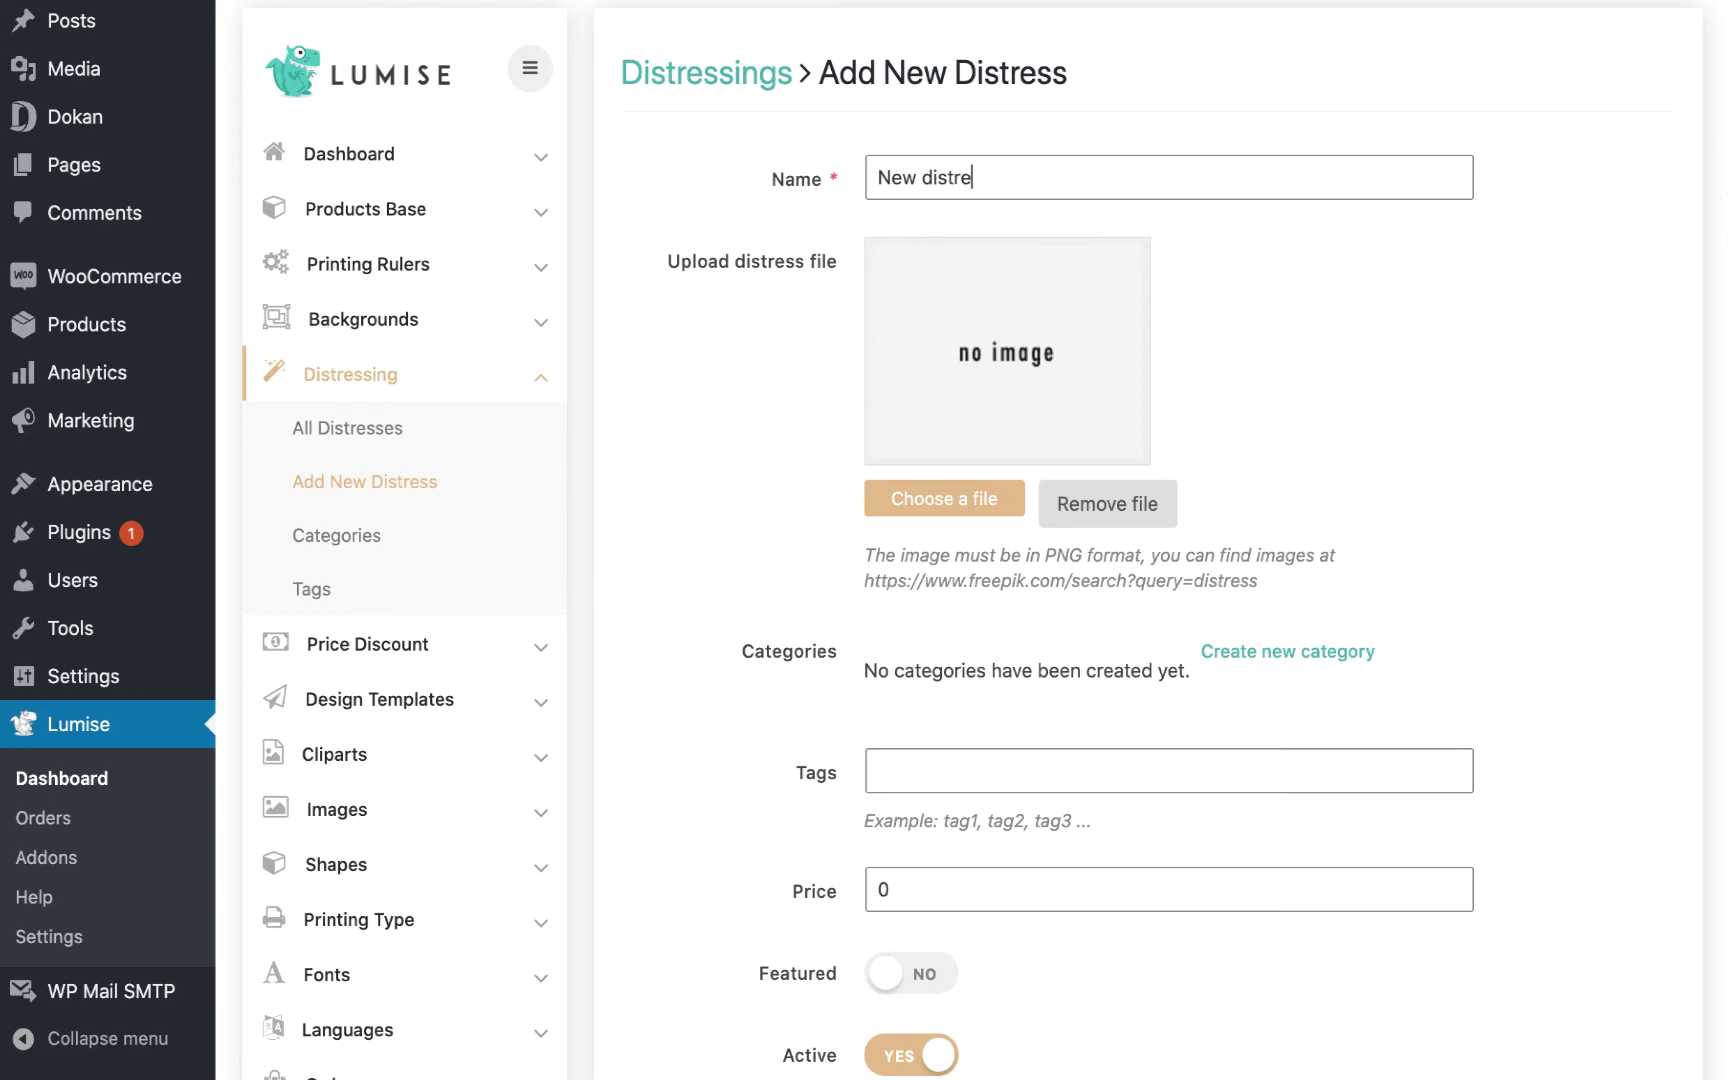
pyautogui.click(944, 498)
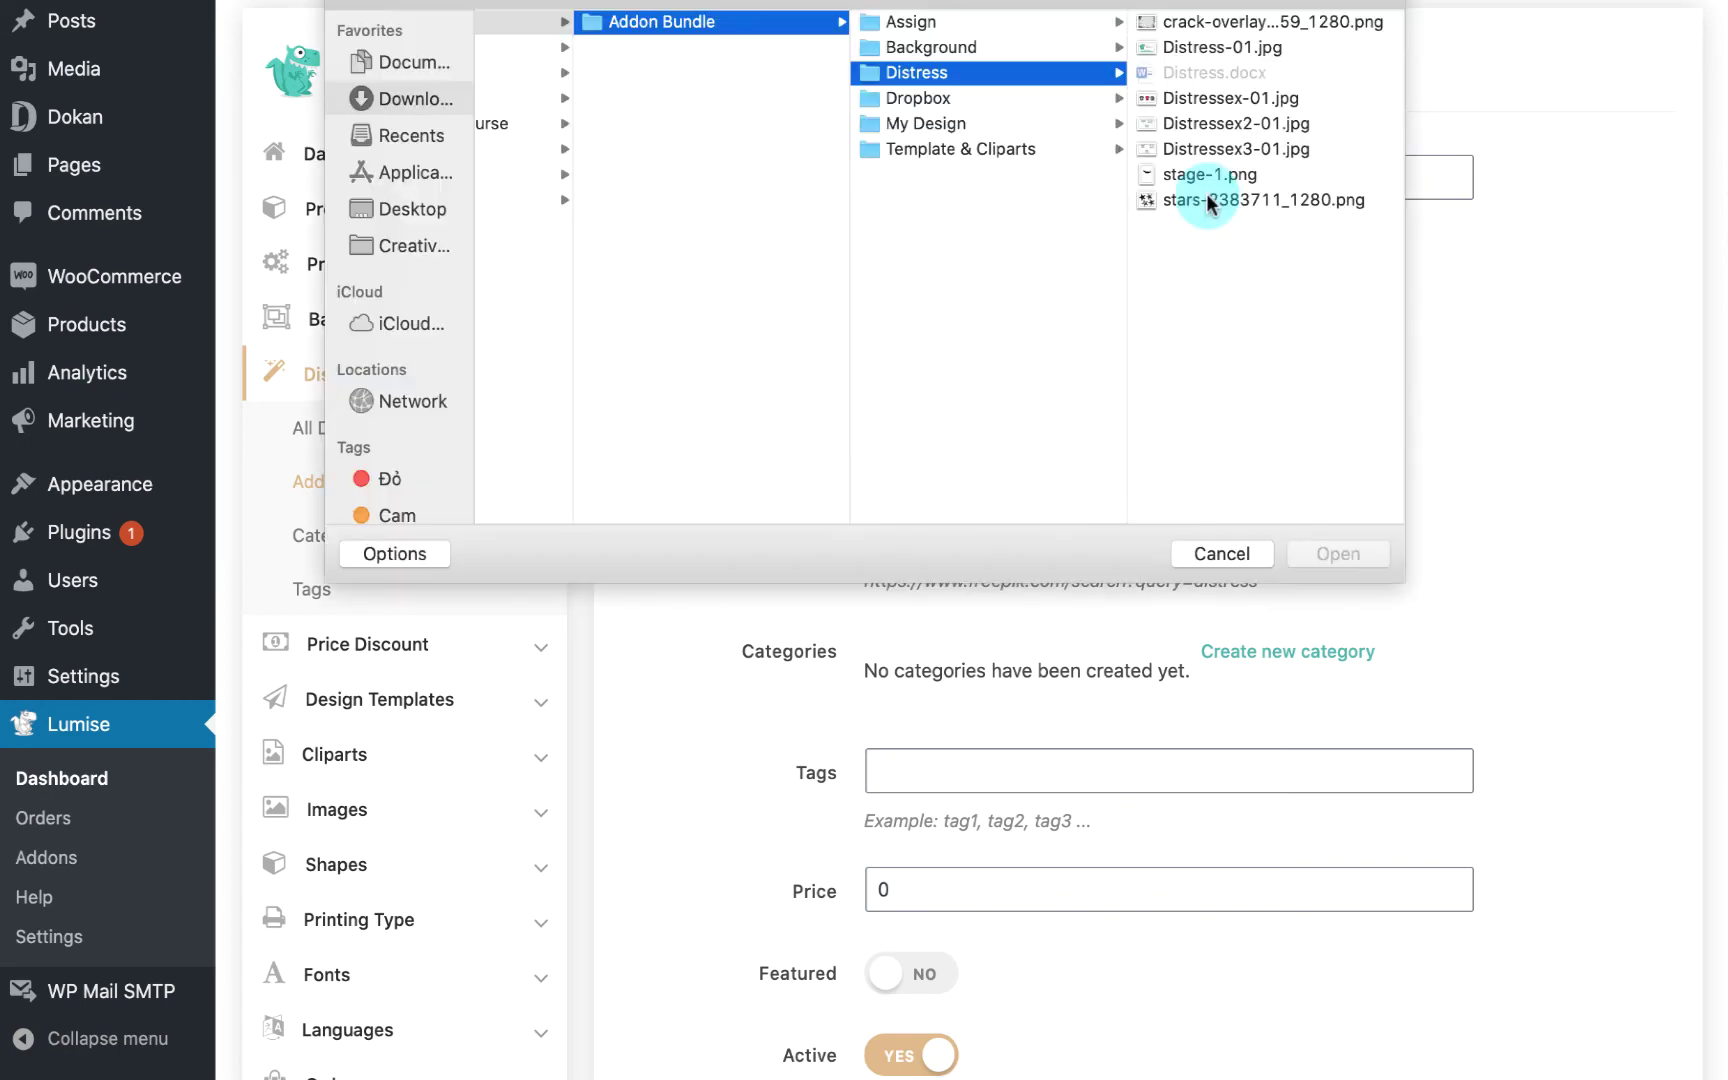
pyautogui.doubleClick(1210, 22)
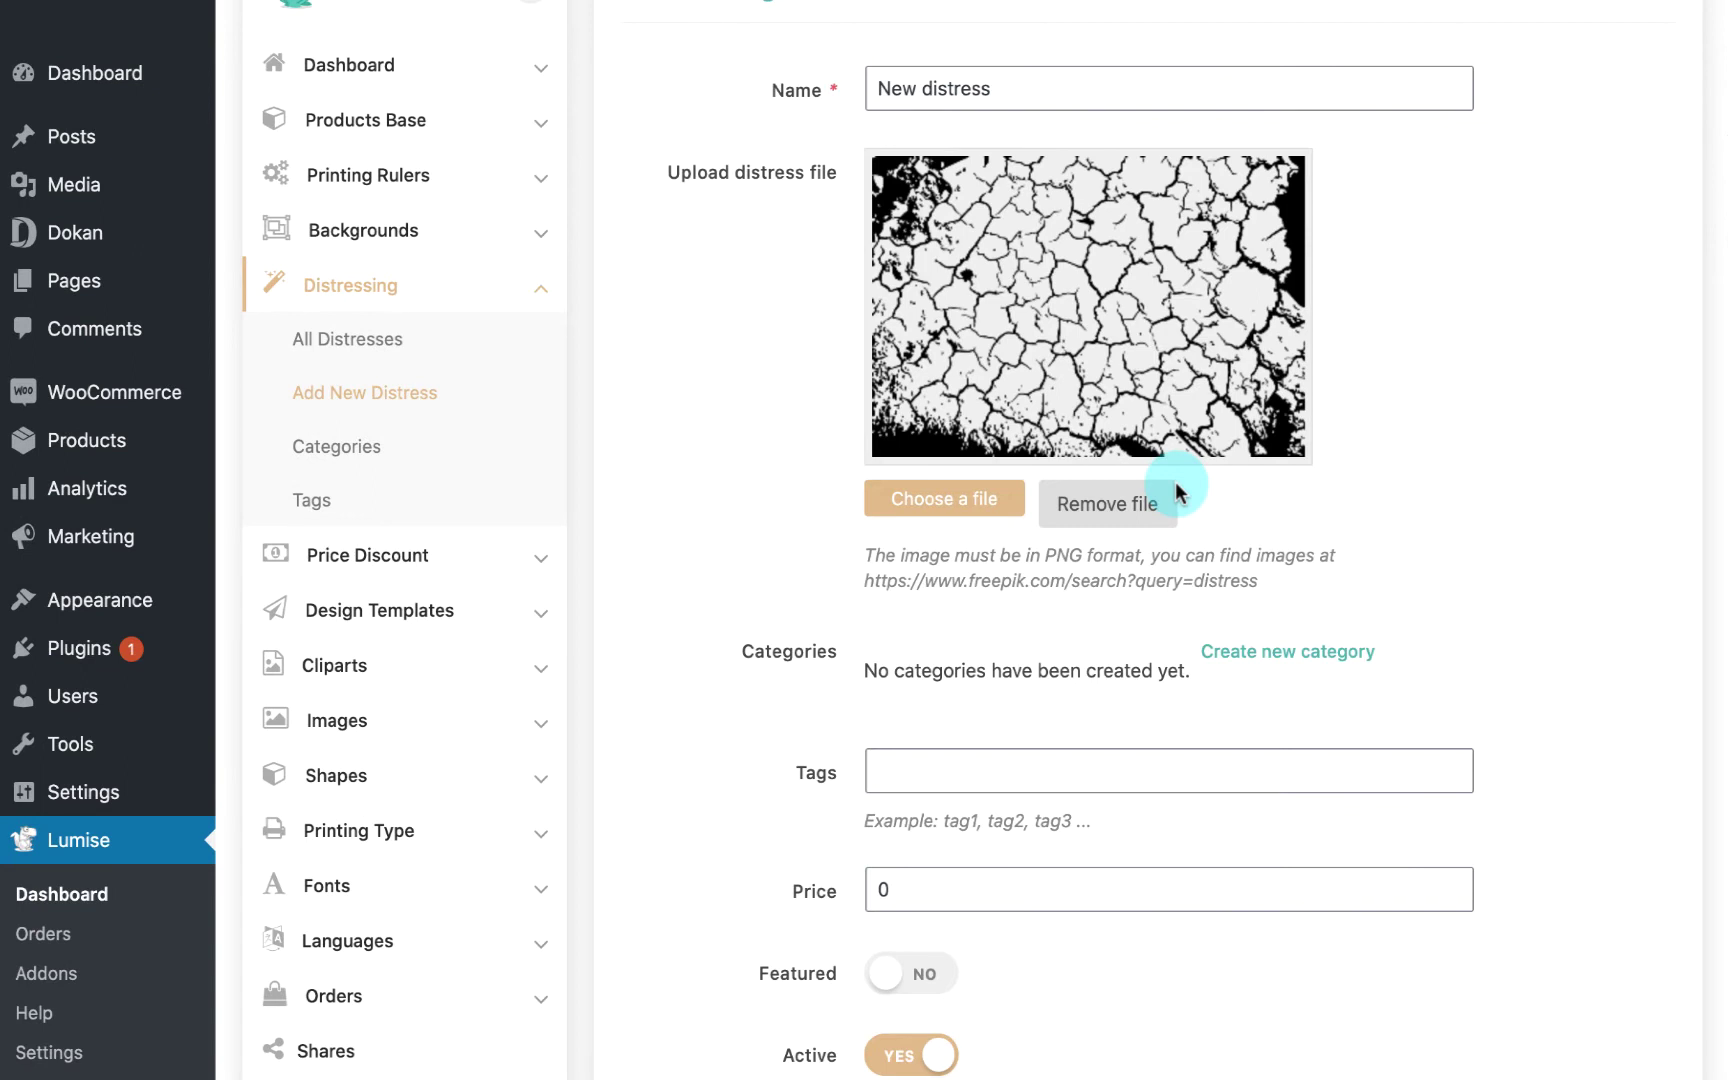
pyautogui.scroll(-3, 1195, 595)
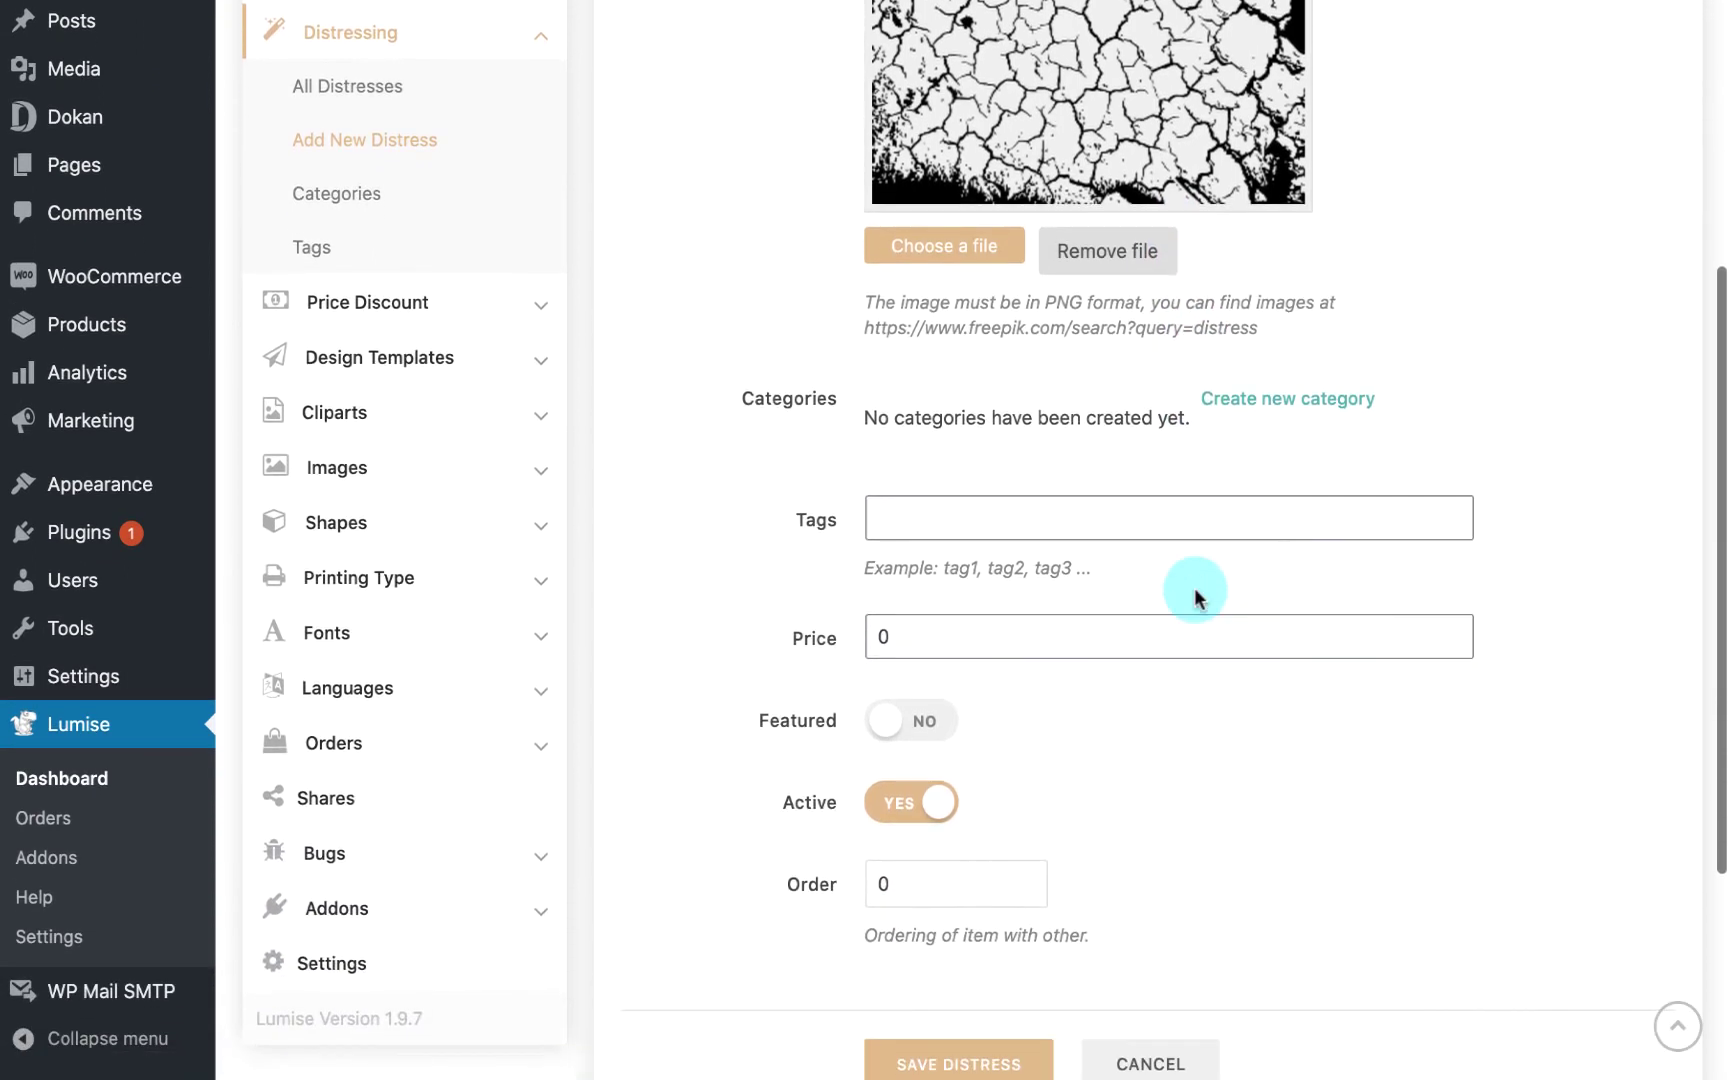
pyautogui.click(1193, 520)
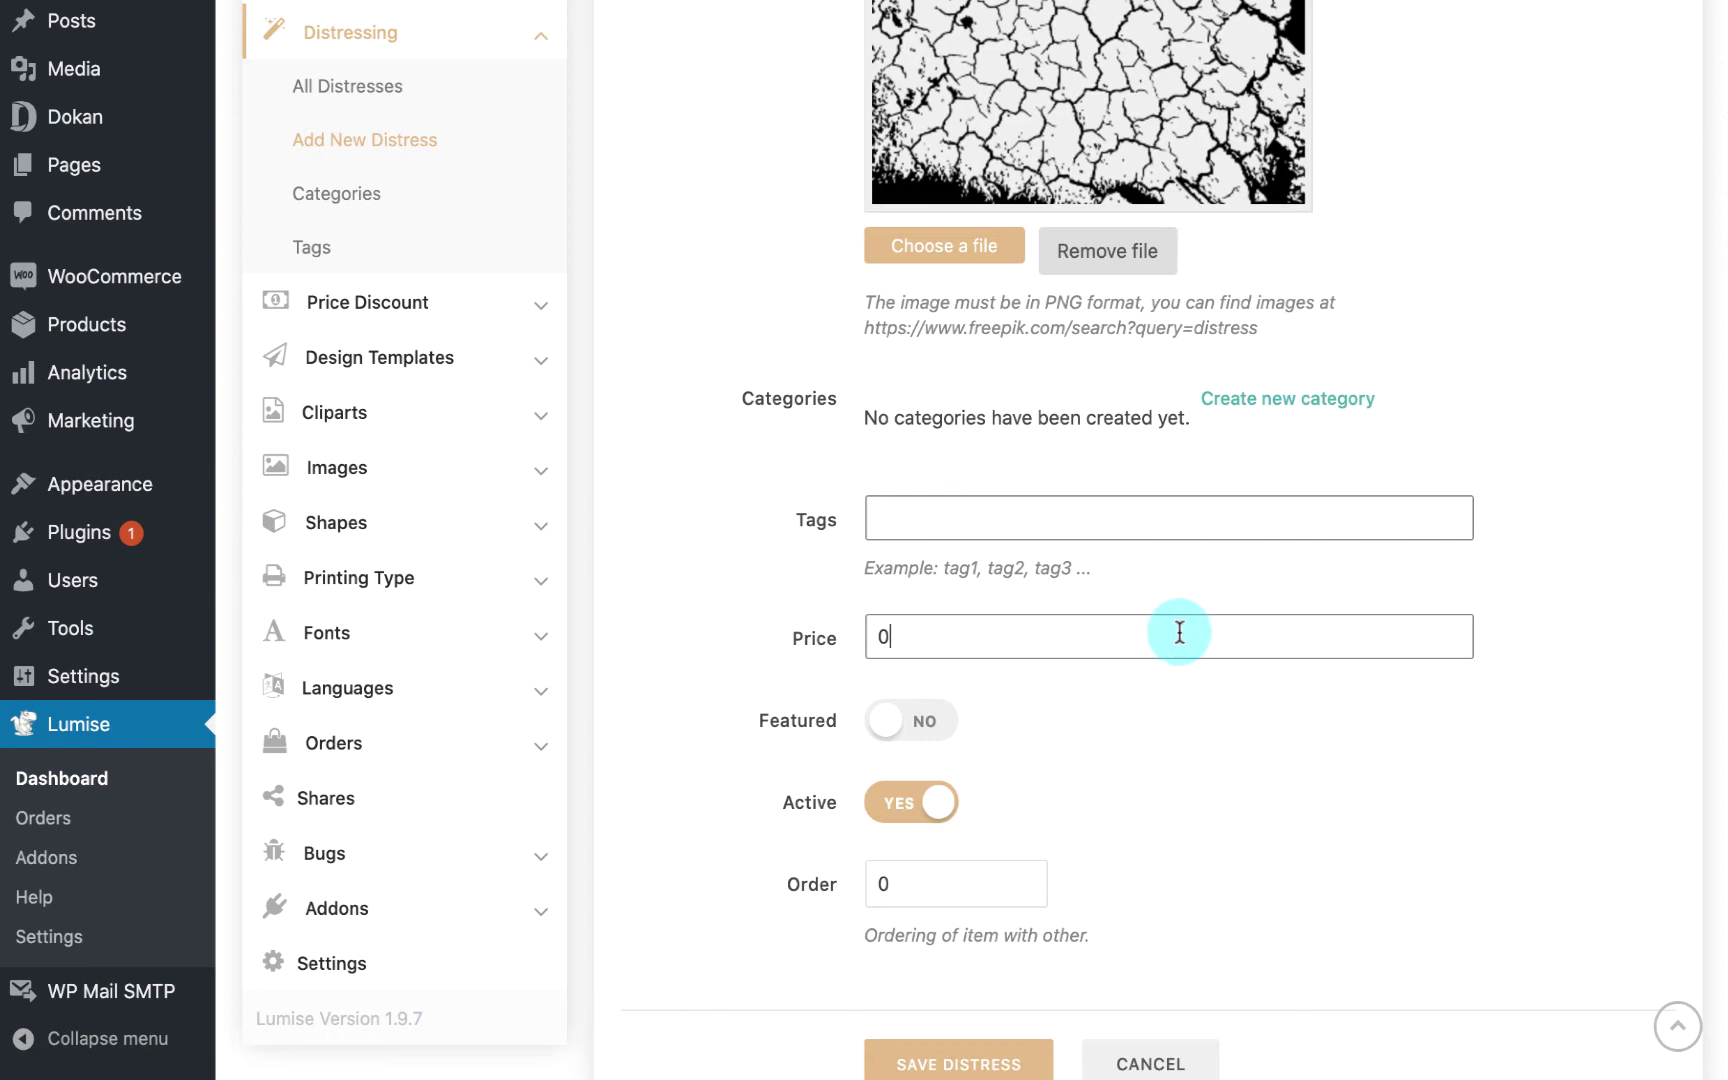
pyautogui.scroll(-2, 1179, 631)
pyautogui.click(914, 563)
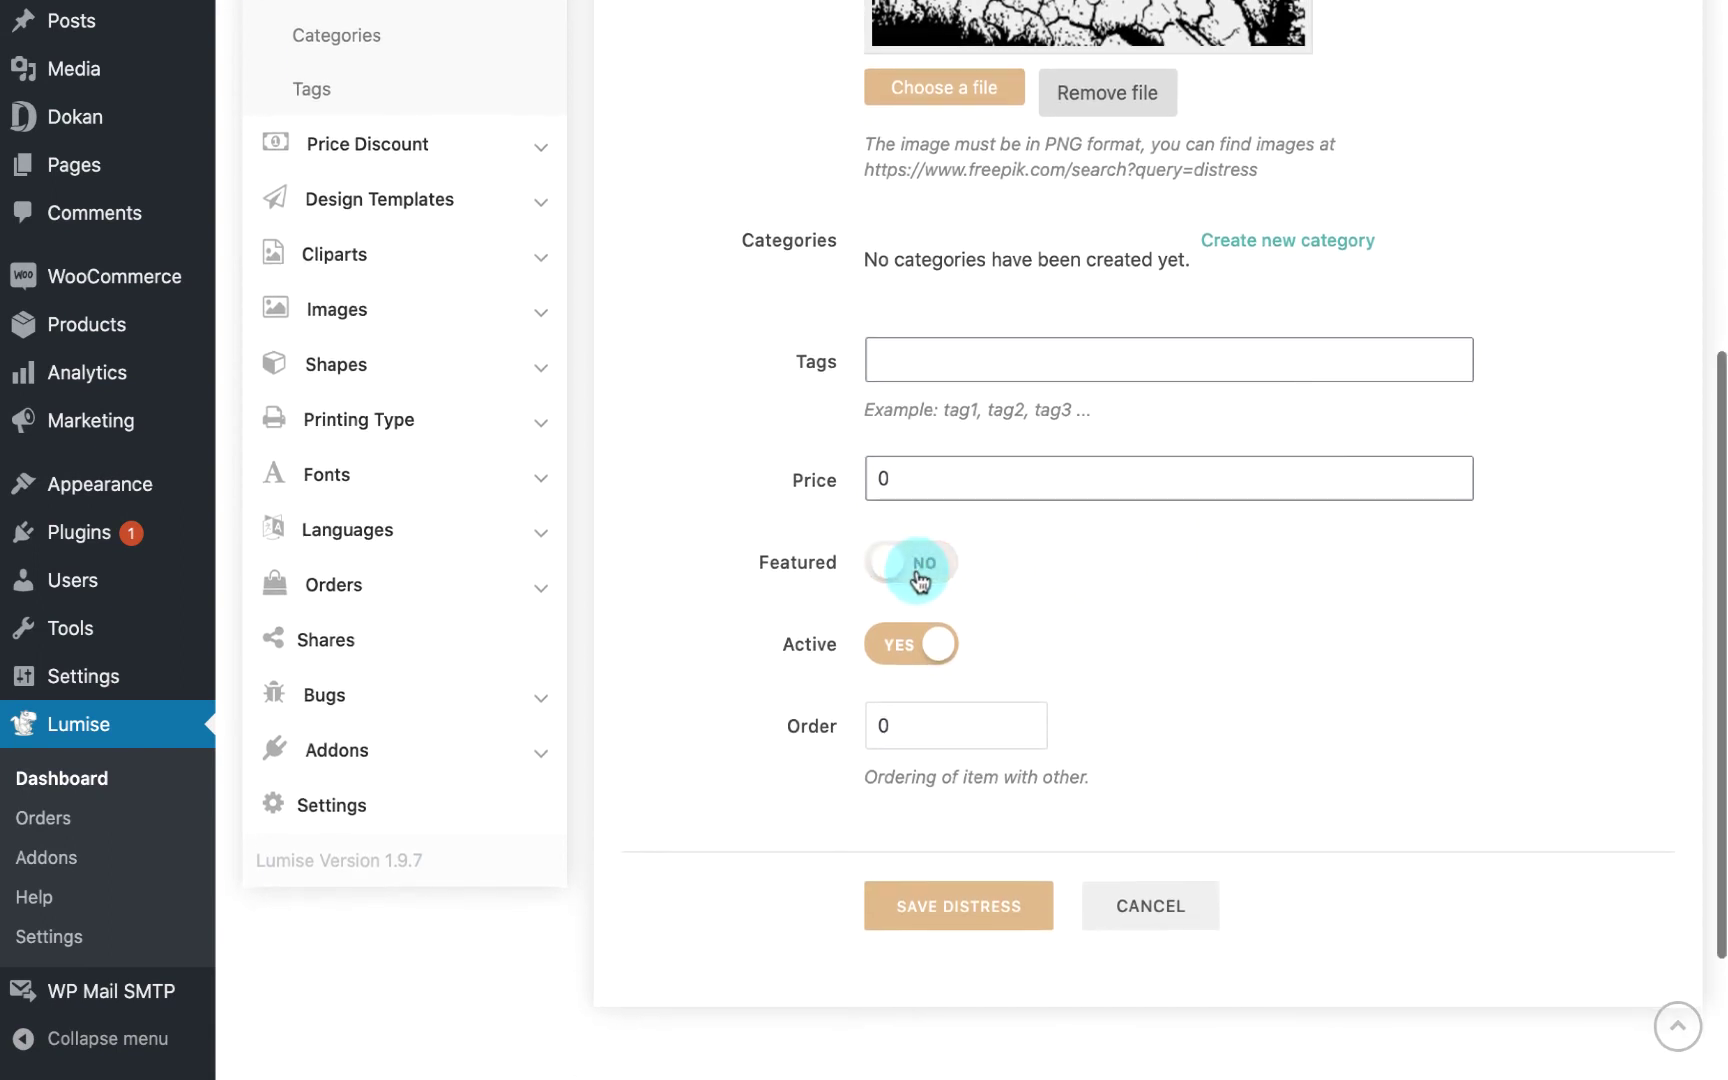
pyautogui.click(949, 731)
pyautogui.press('Return')
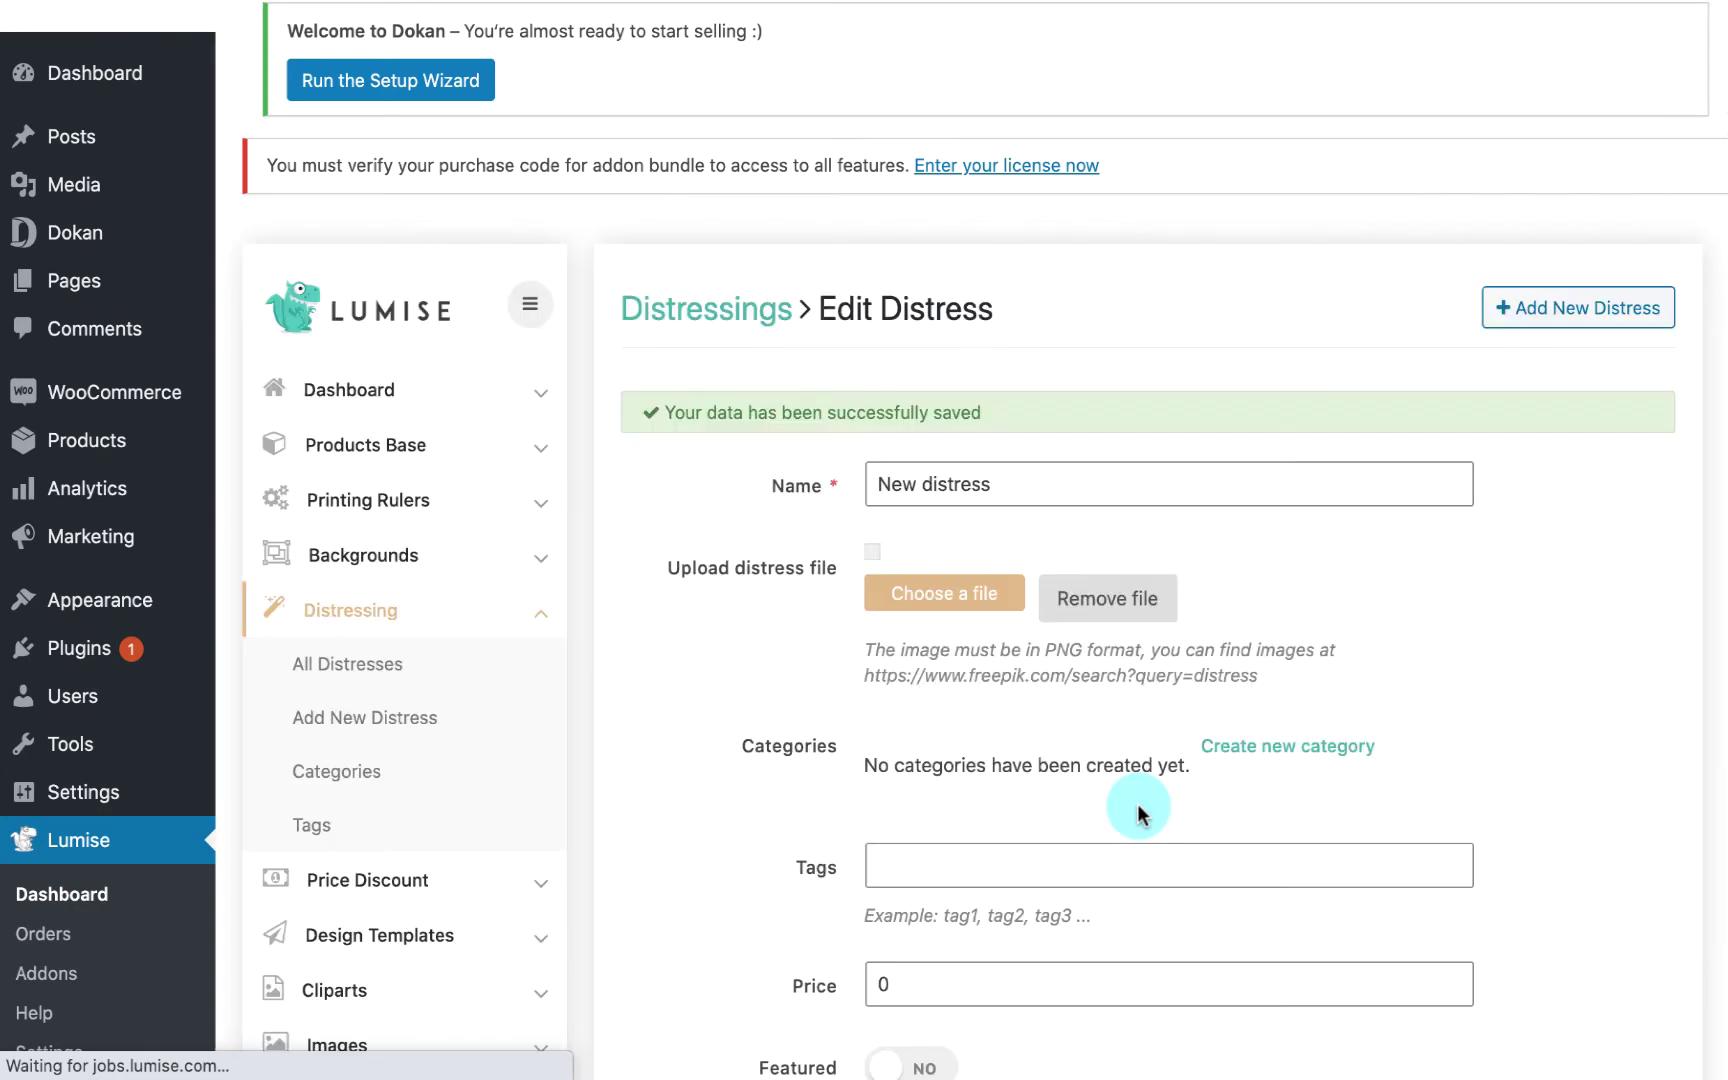
# Step: Create a distress category named 'New' with no parent
pyautogui.scroll(-3, 1138, 812)
pyautogui.click(455, 501)
pyautogui.click(1466, 332)
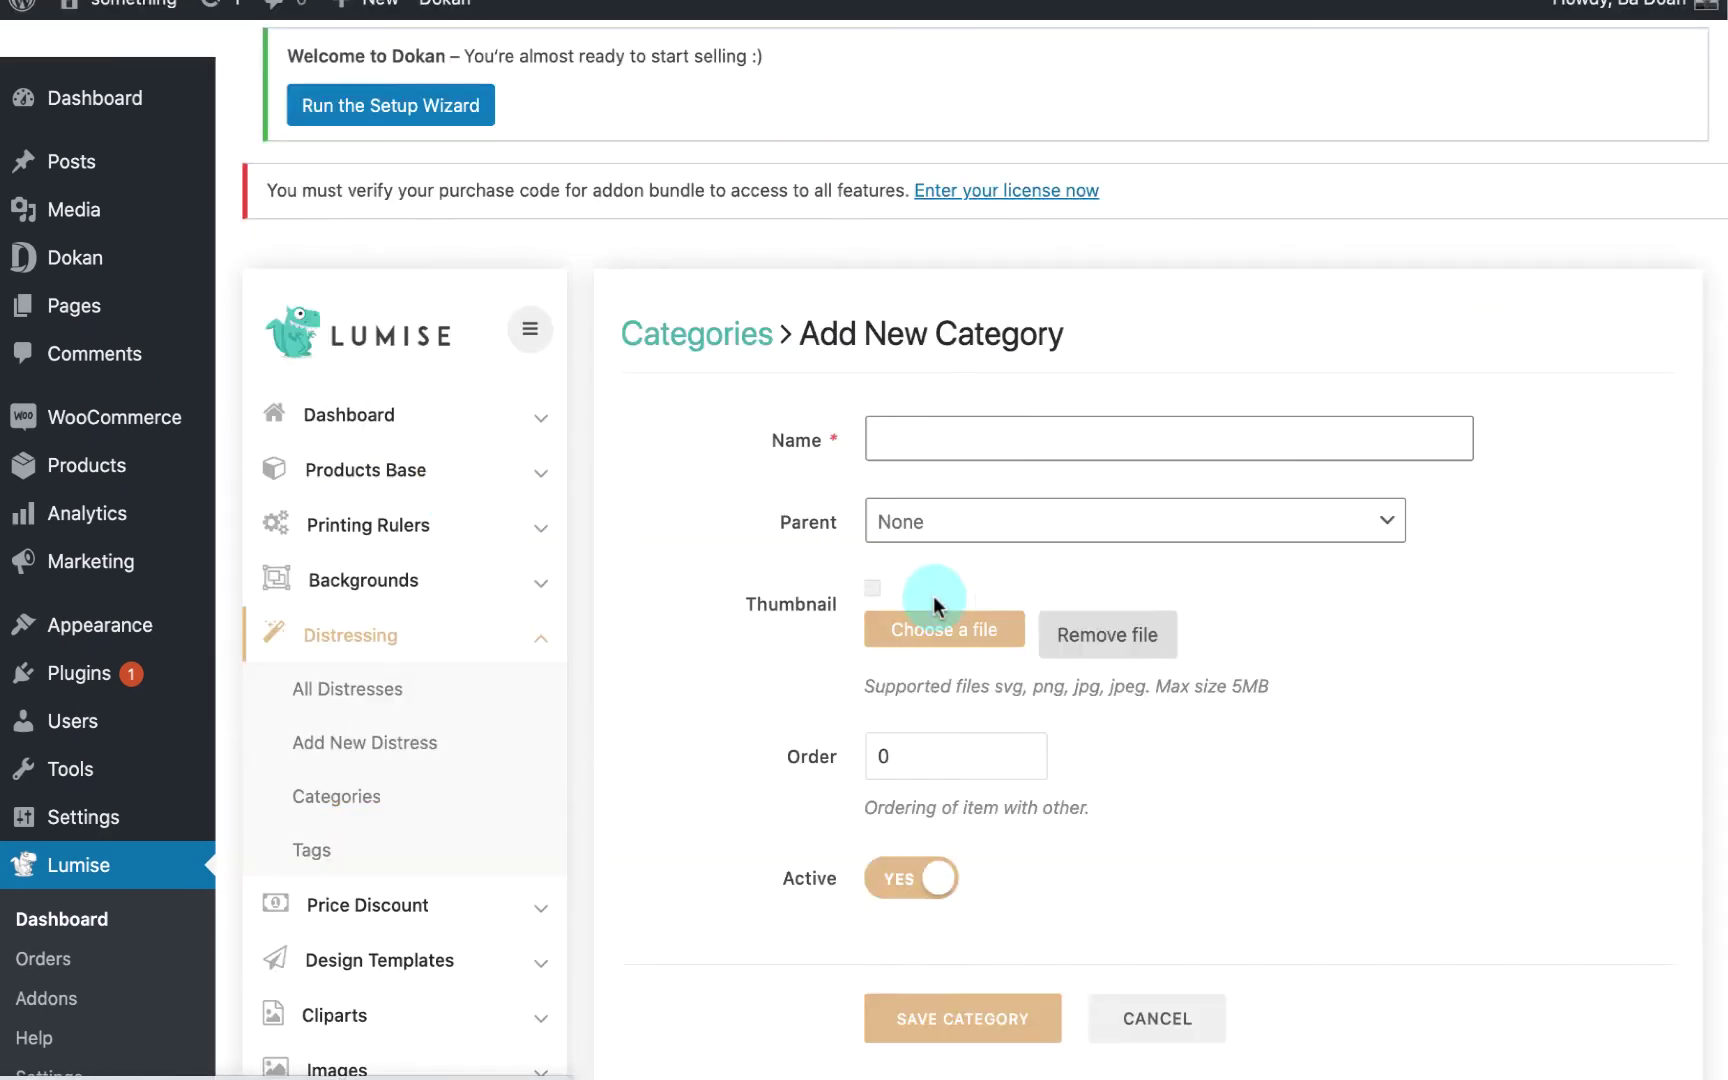
pyautogui.click(987, 432)
pyautogui.press('Down')
pyautogui.press('Down')
pyautogui.press('Return')
pyautogui.click(983, 513)
pyautogui.click(983, 513)
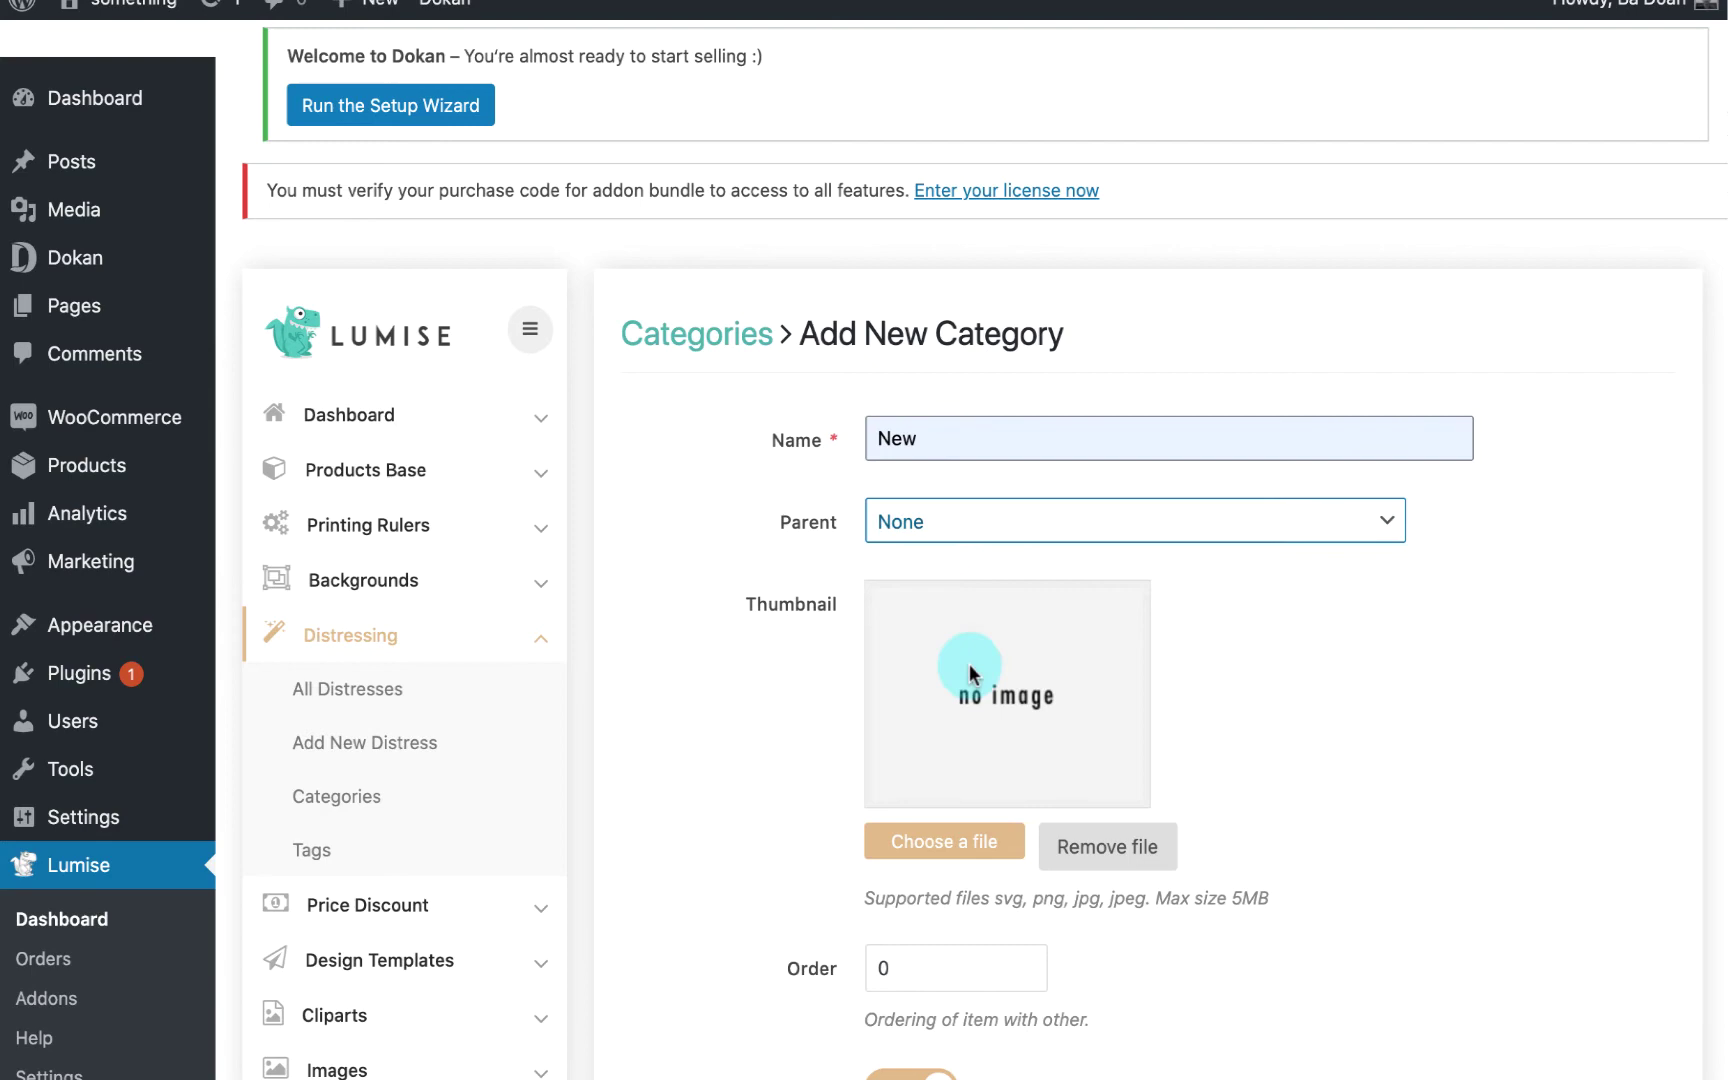
pyautogui.scroll(-3, 968, 700)
pyautogui.click(995, 937)
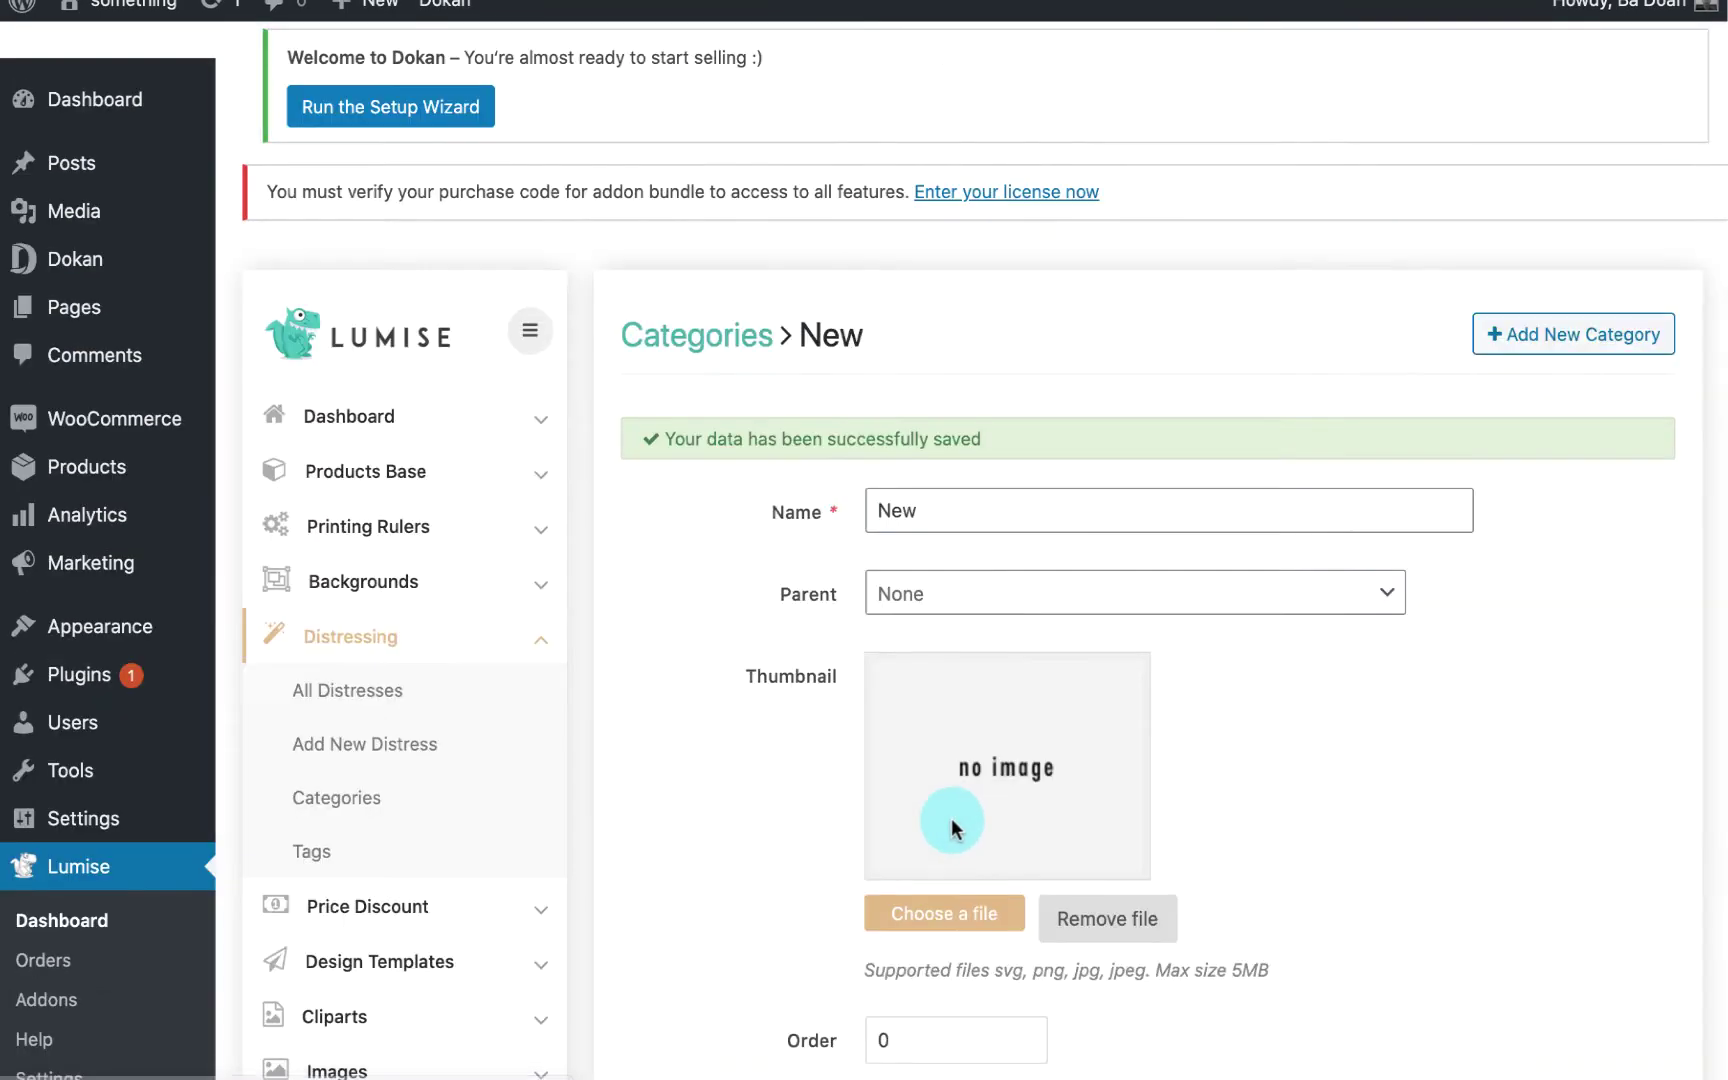
# Step: Create a distress tag named 'Fun'
pyautogui.click(386, 757)
pyautogui.click(1598, 335)
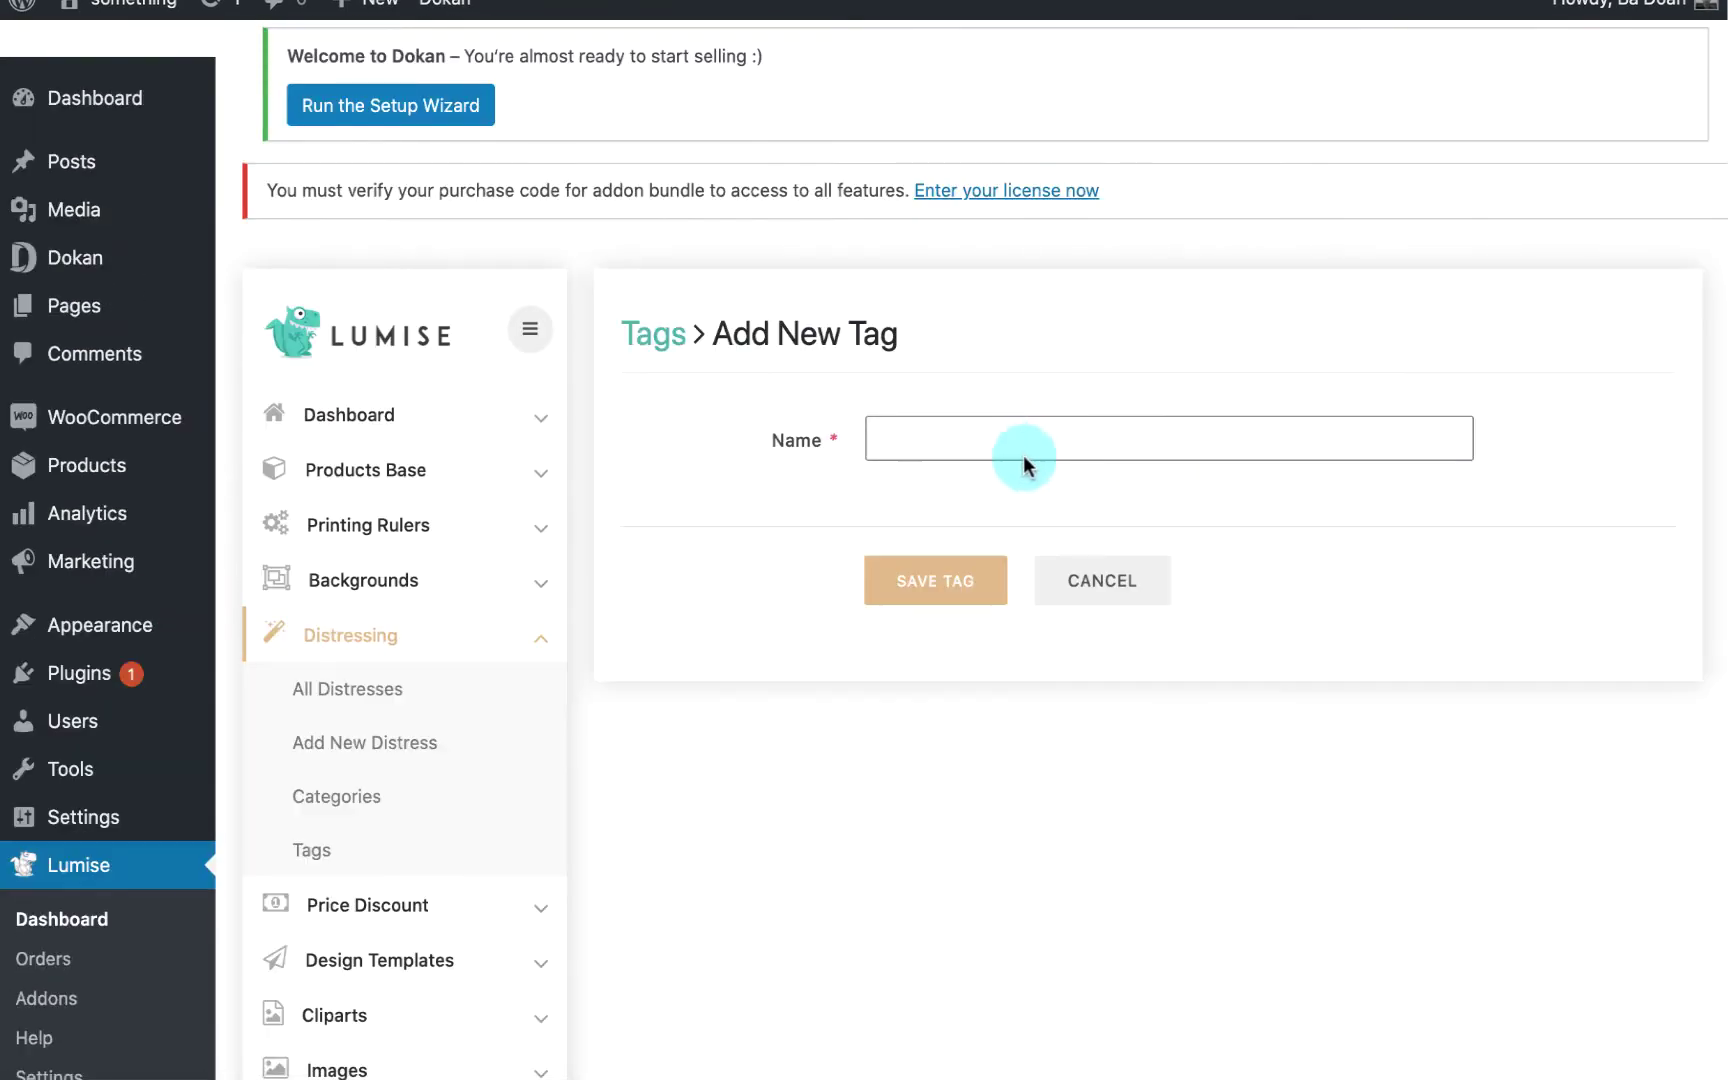
pyautogui.click(1023, 455)
pyautogui.click(895, 598)
pyautogui.click(918, 579)
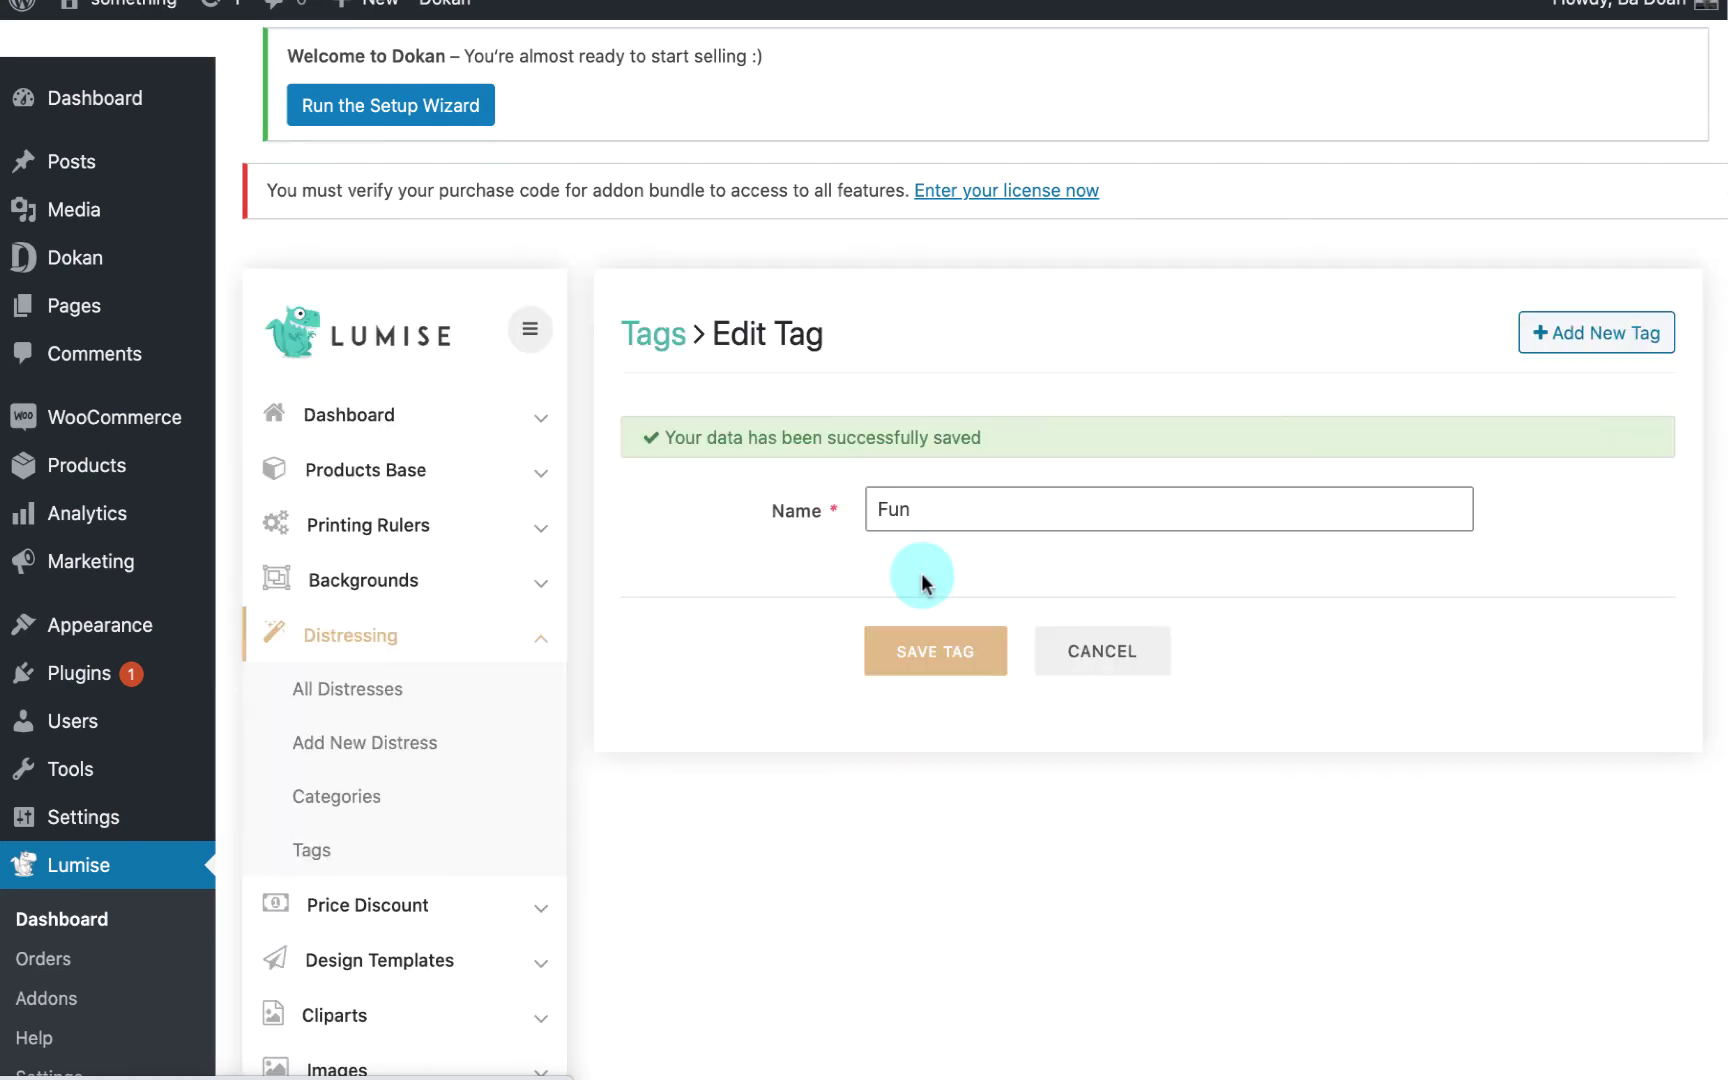
# Step: Give 'New distress' the New category and Fun tag, and save it
pyautogui.click(430, 692)
pyautogui.click(750, 652)
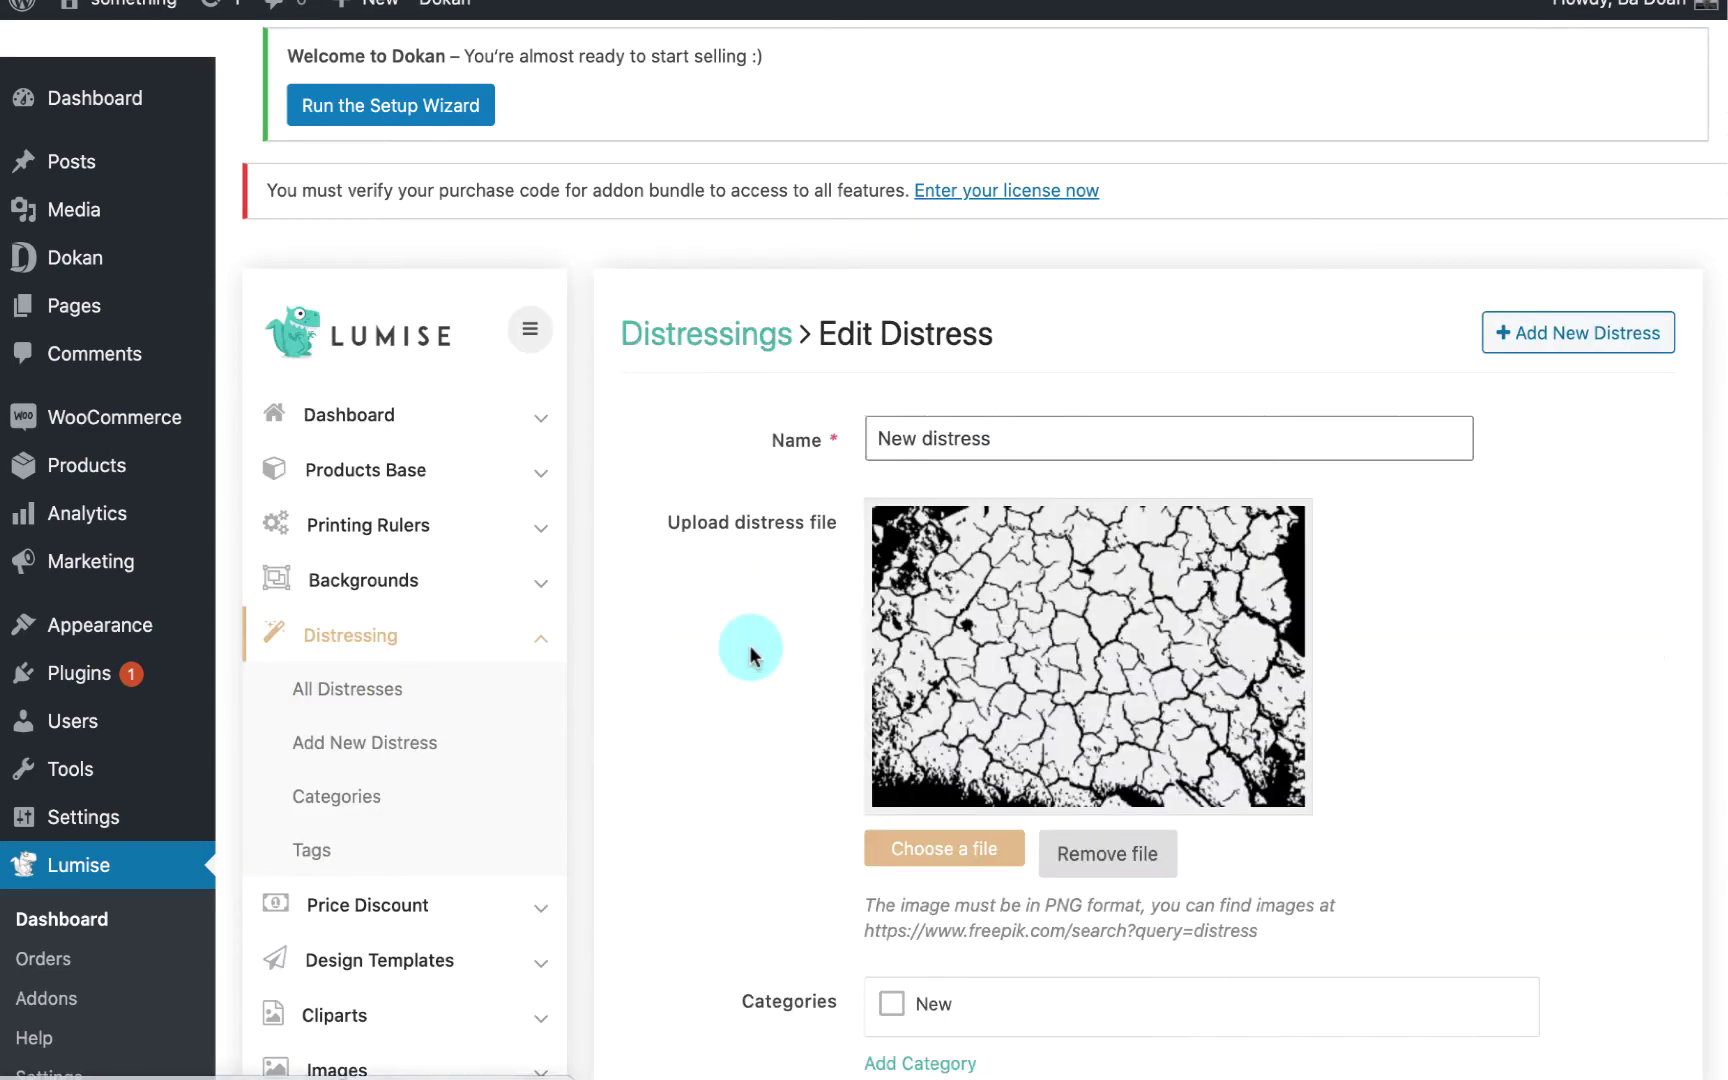
pyautogui.scroll(-5, 750, 652)
pyautogui.click(891, 745)
pyautogui.click(895, 872)
pyautogui.write('Fu')
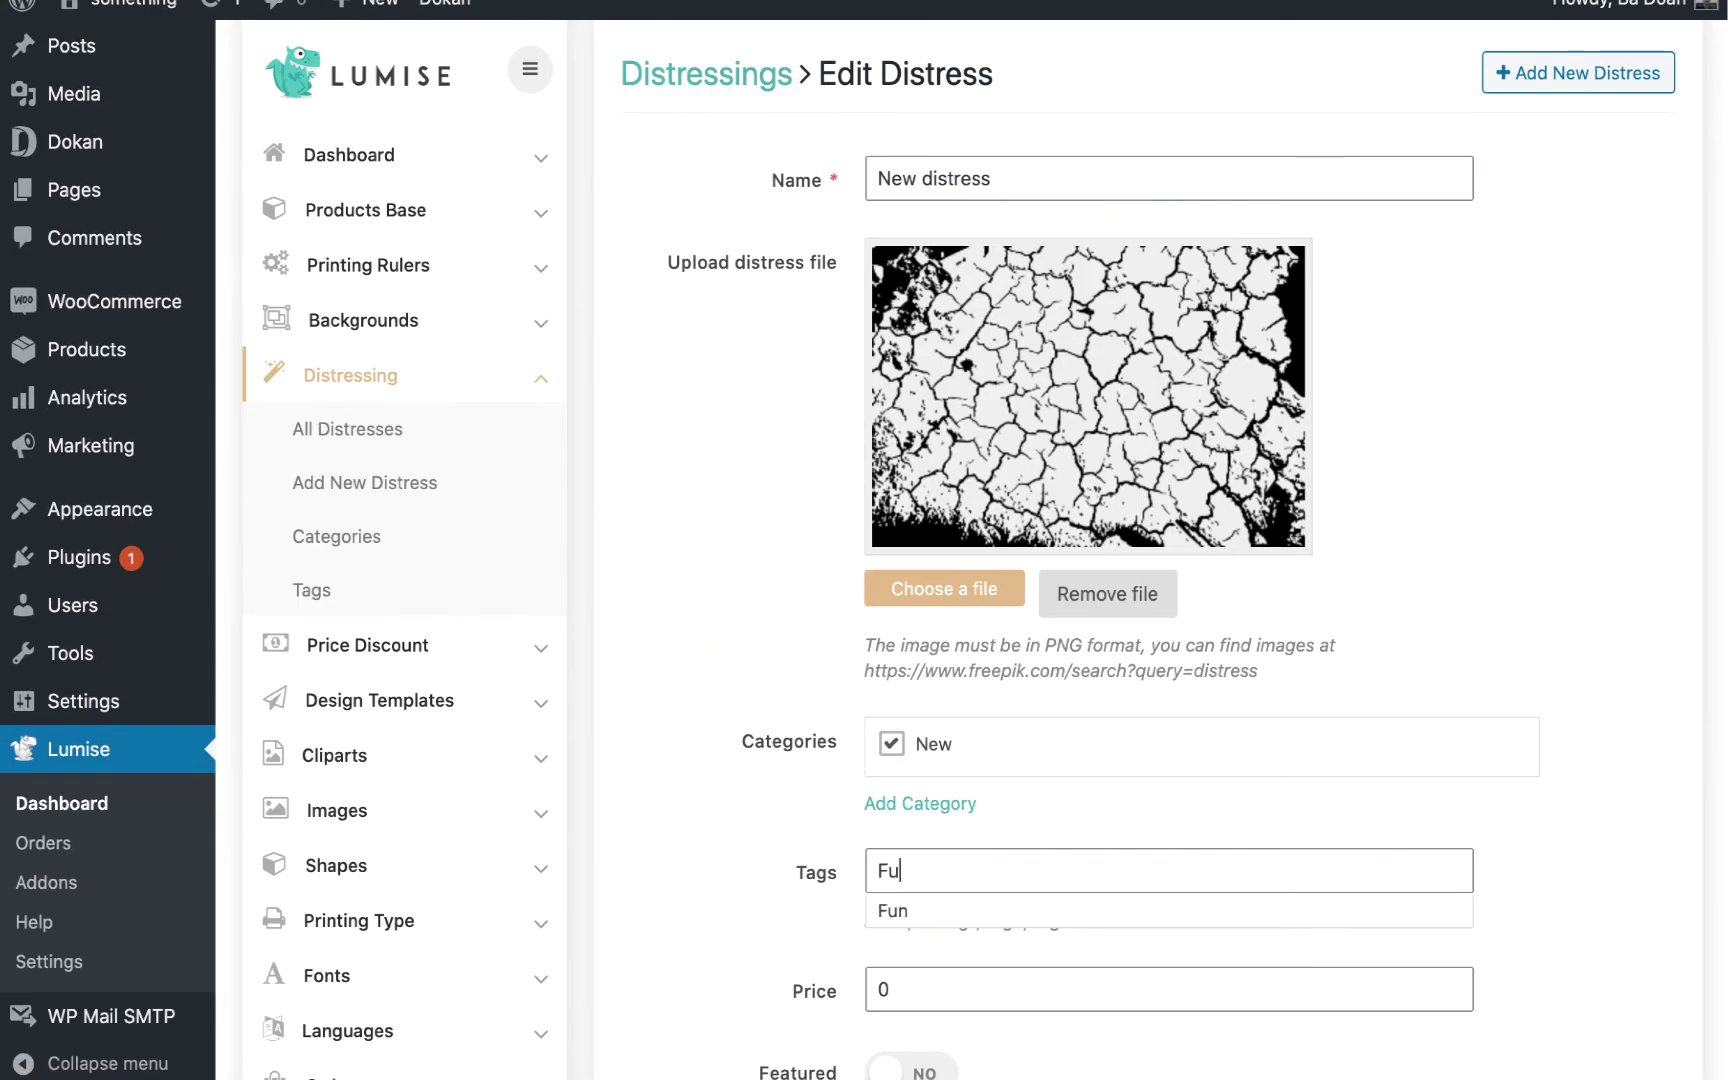
pyautogui.click(937, 912)
pyautogui.scroll(-8, 937, 912)
pyautogui.click(957, 727)
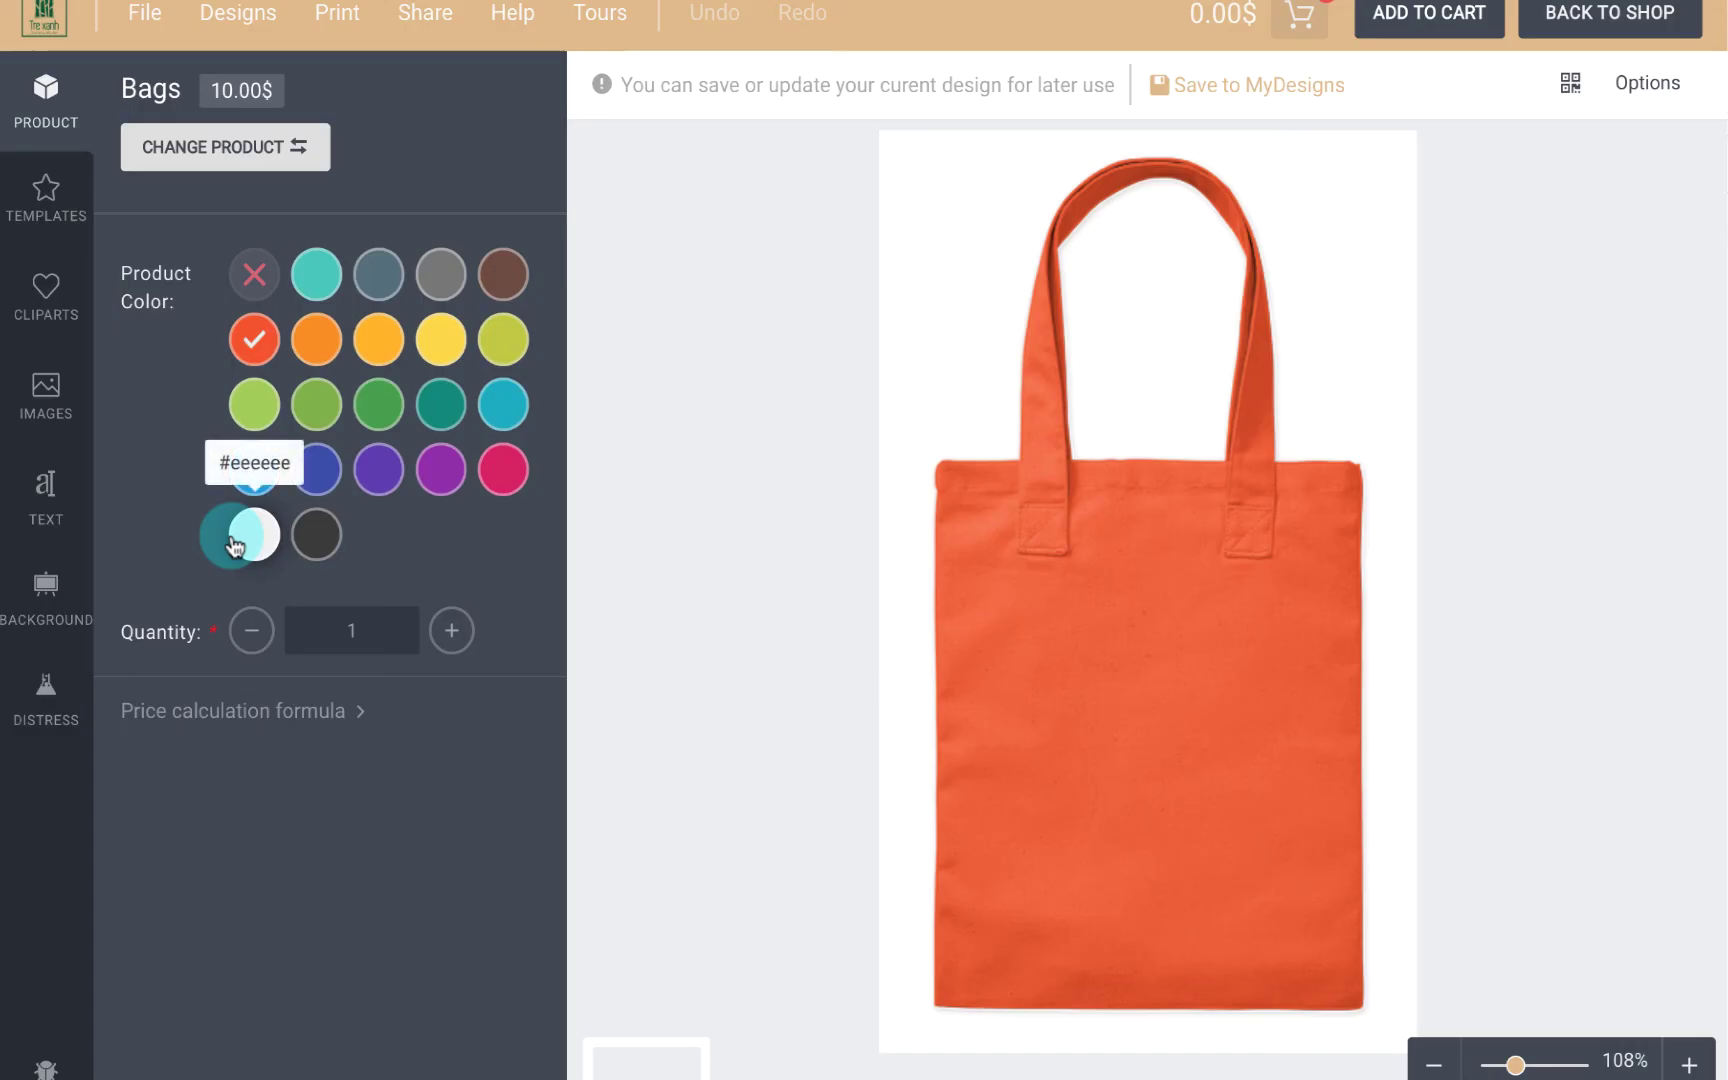
# Step: Try purple, pink, teal and green bag colours, settling on white
pyautogui.click(254, 534)
pyautogui.click(443, 470)
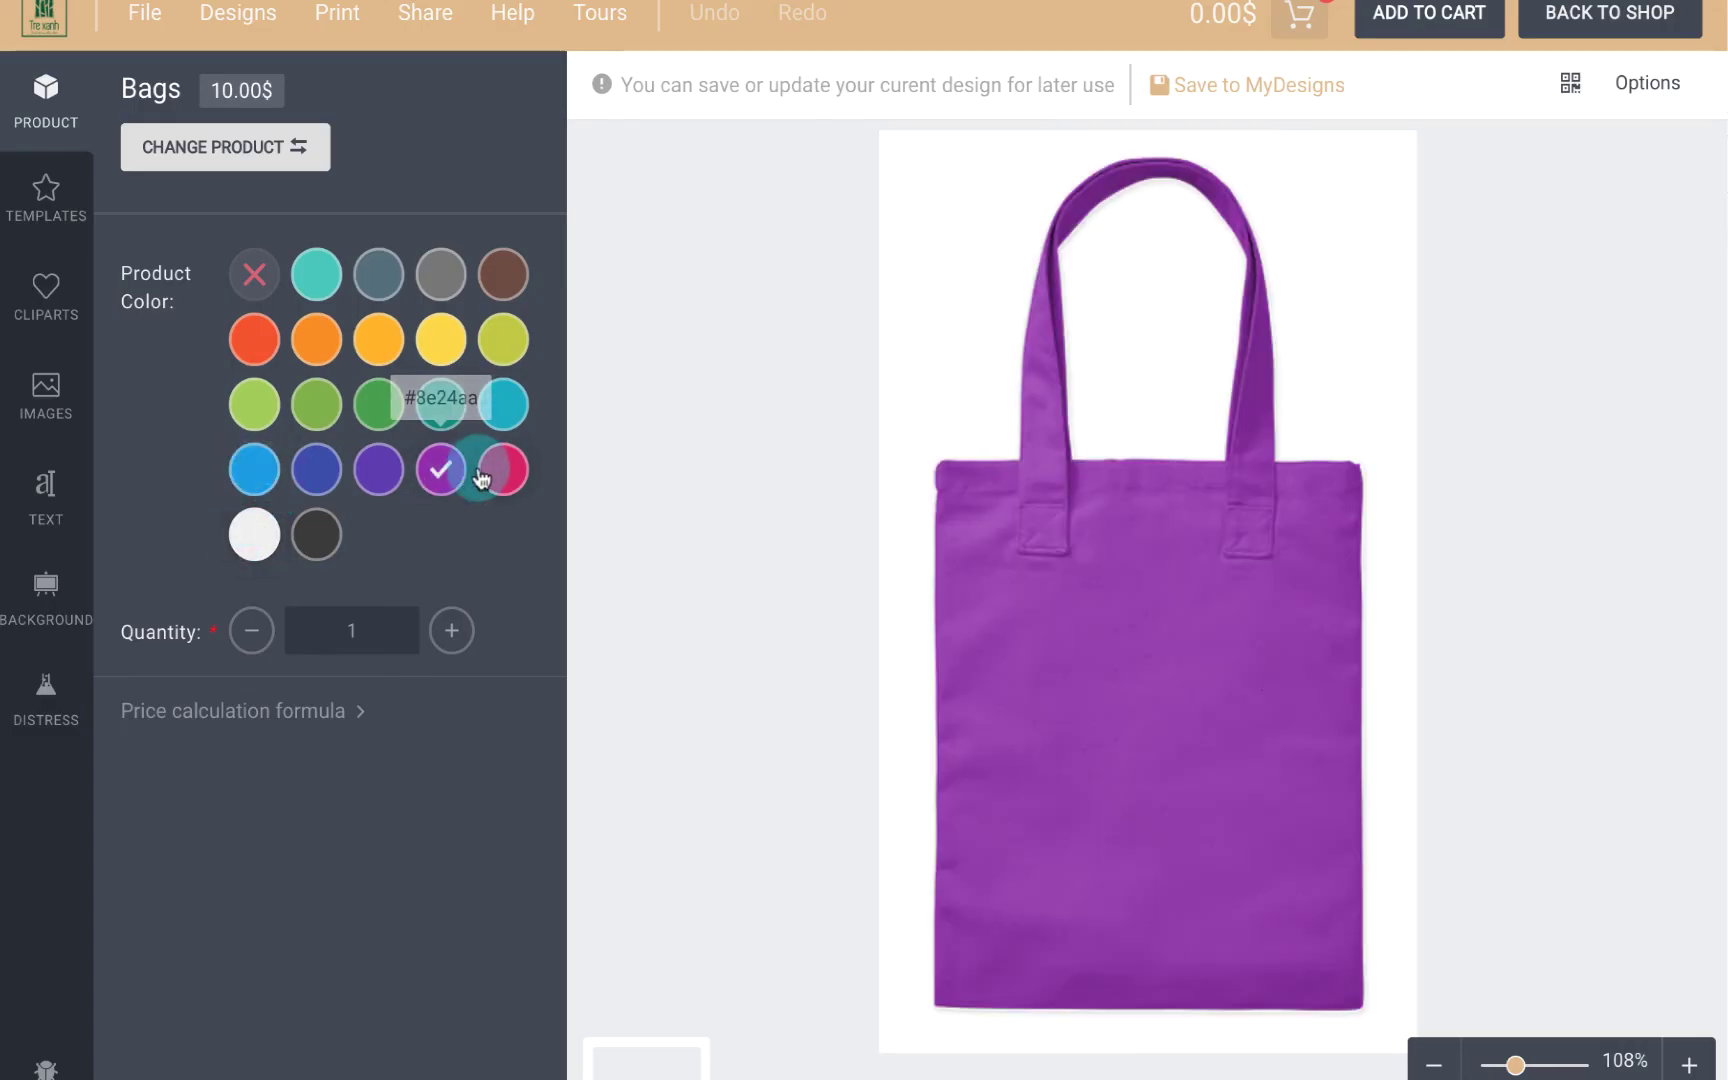
pyautogui.click(503, 469)
pyautogui.click(440, 408)
pyautogui.click(378, 405)
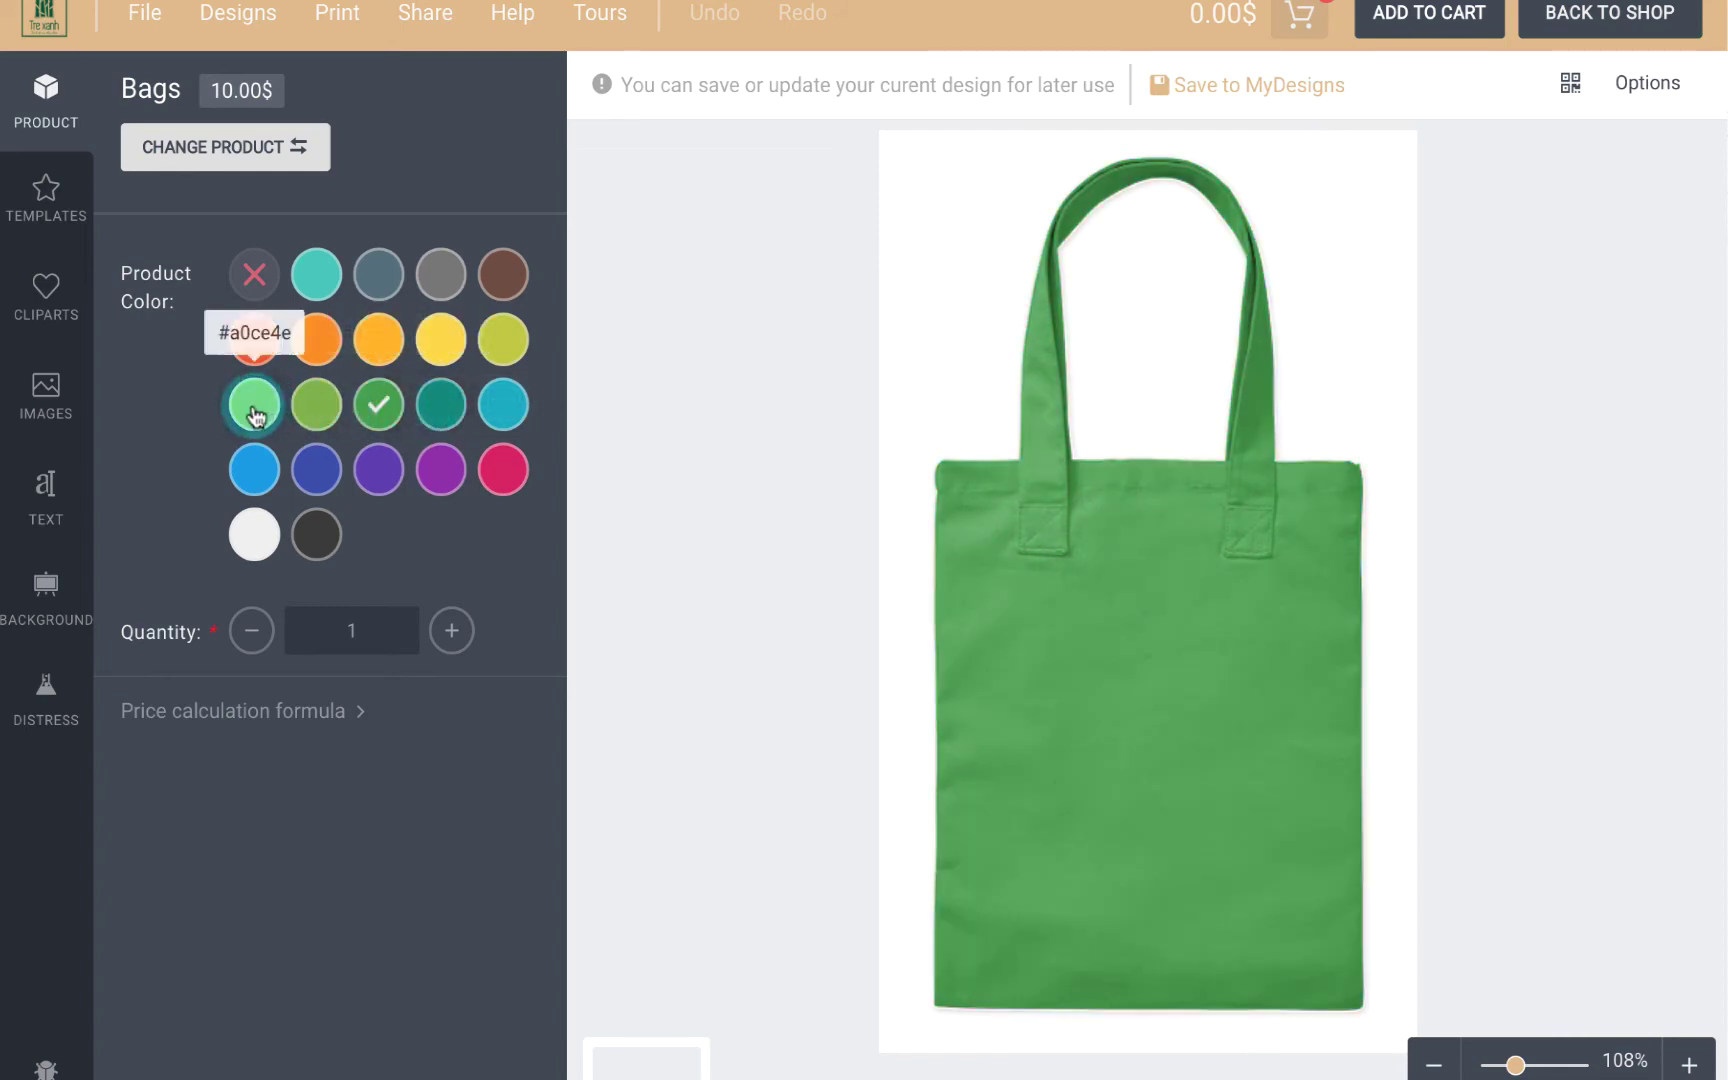
pyautogui.click(254, 405)
pyautogui.click(254, 534)
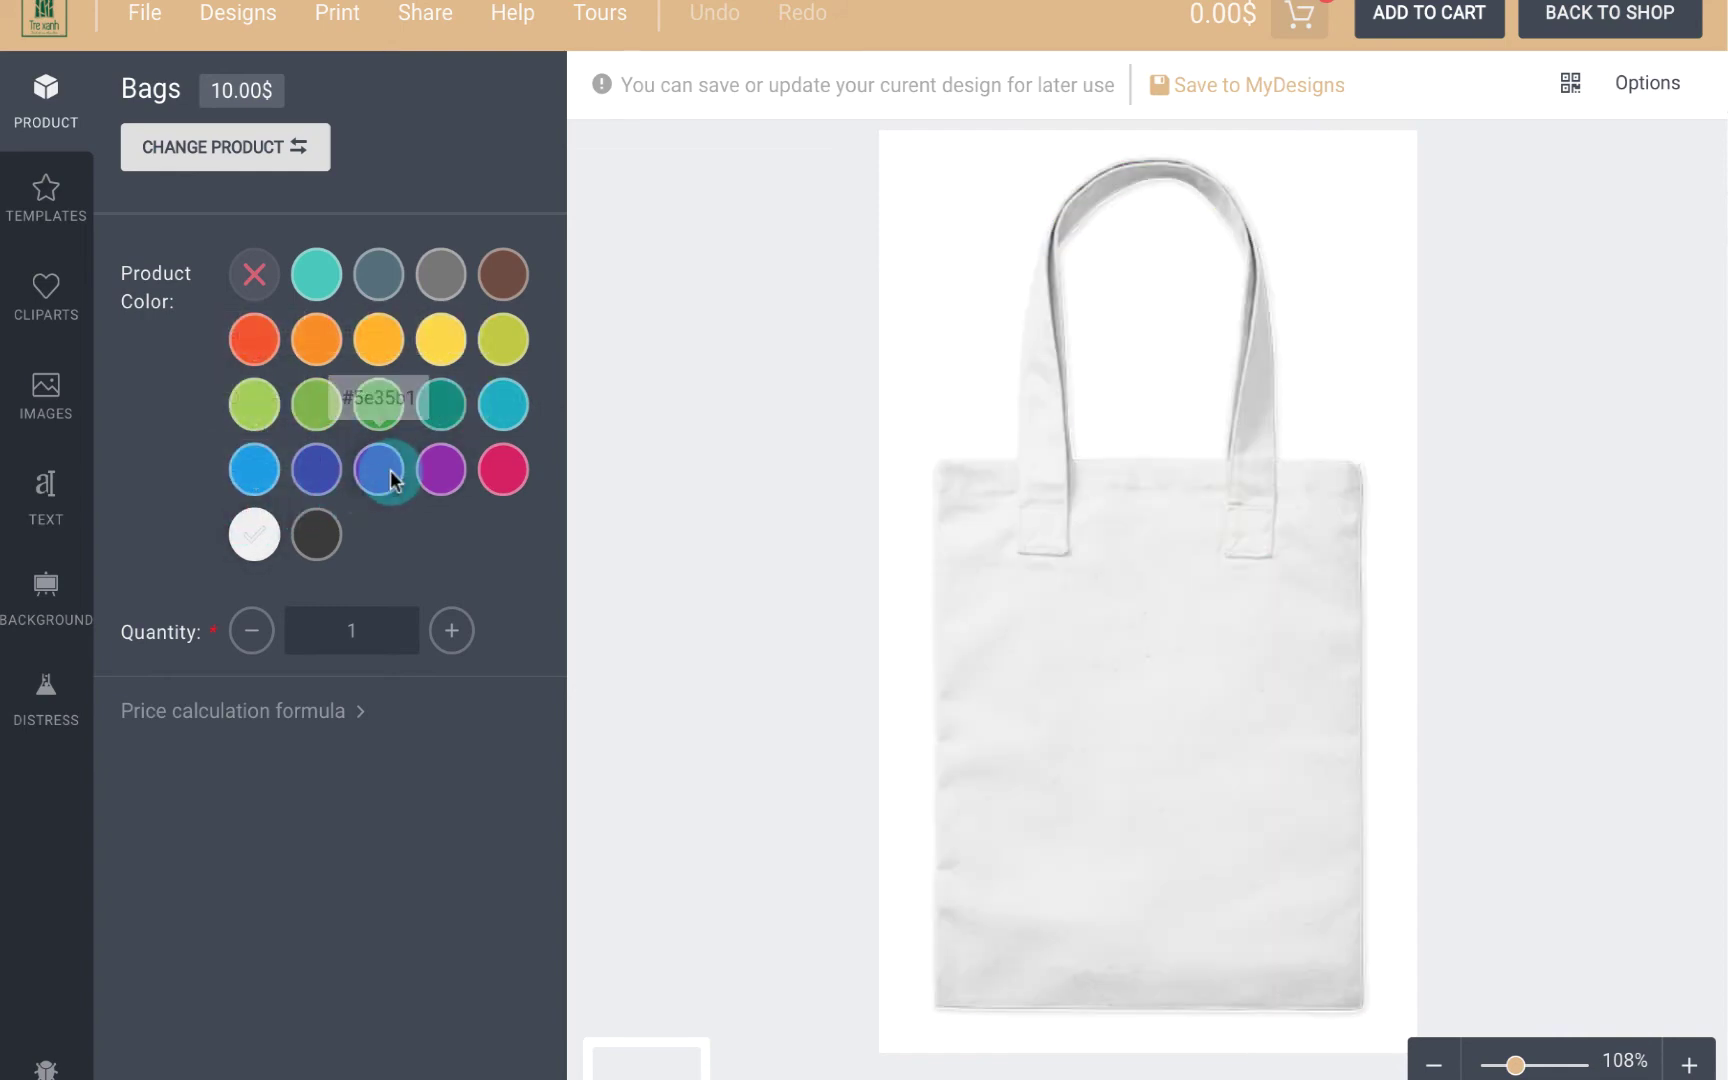
# Step: Add the green crocodile clipart and green Bridge text placed below it
pyautogui.click(31, 289)
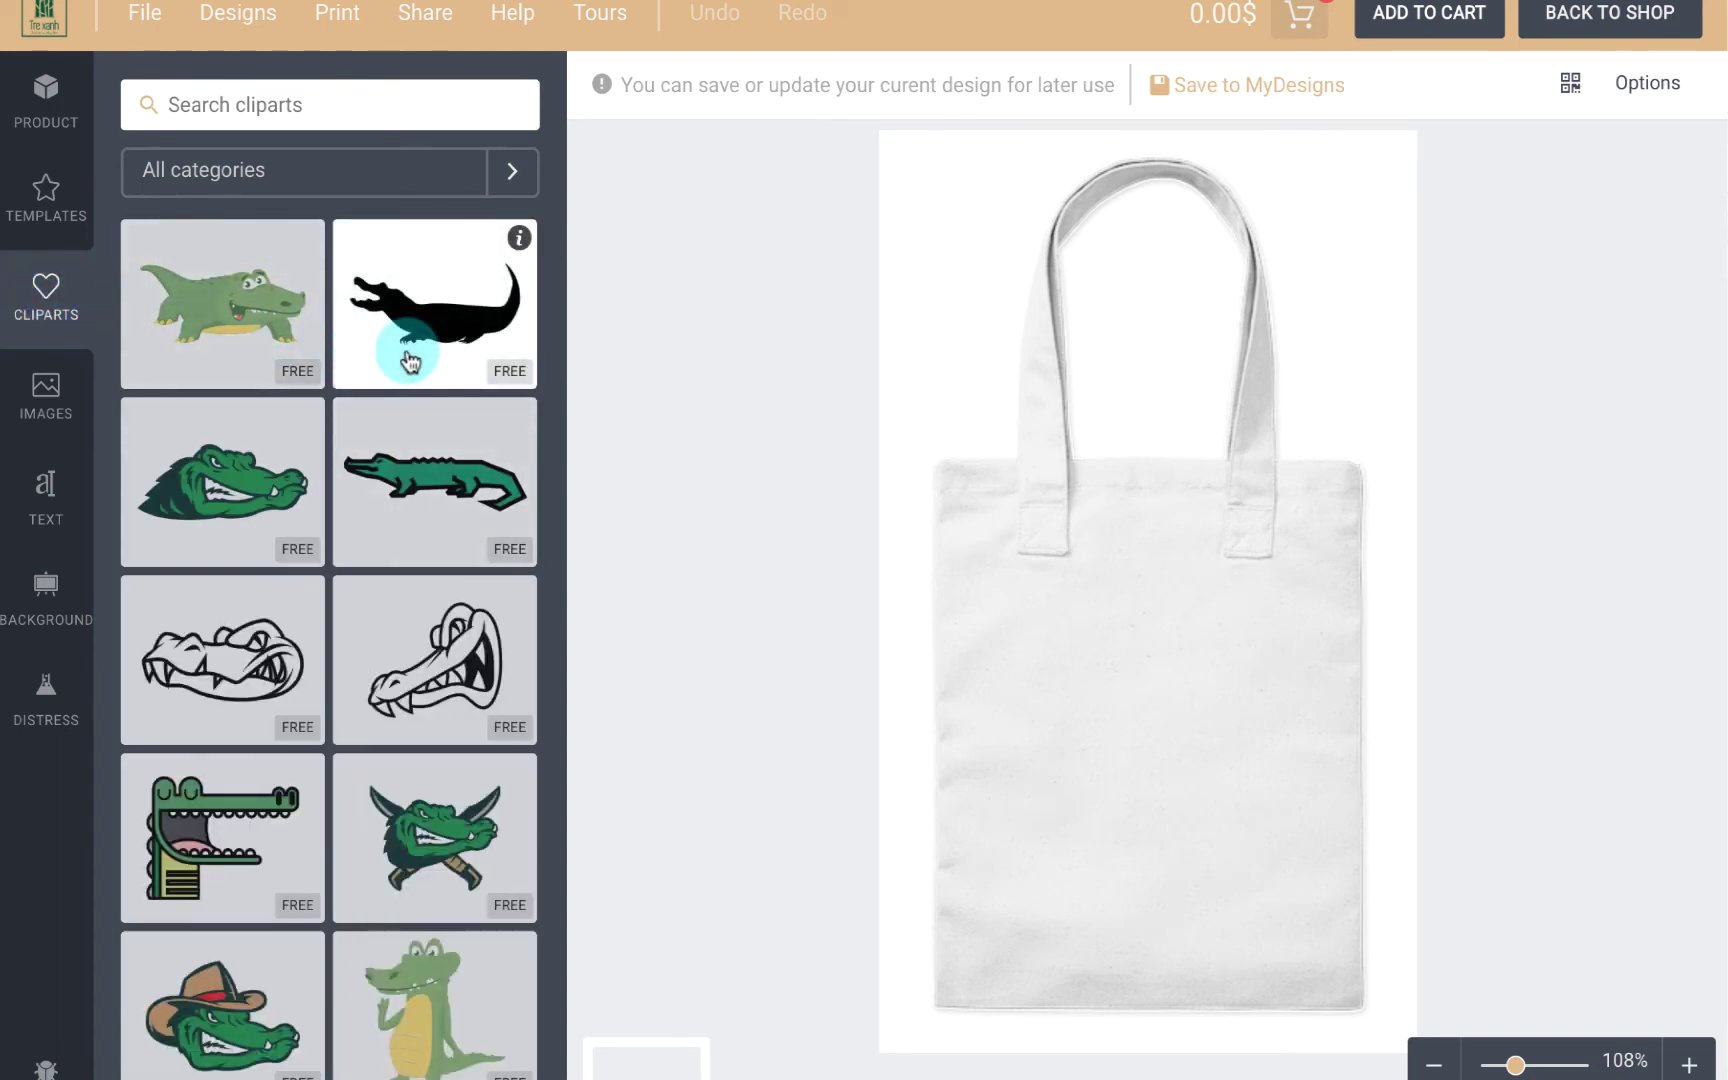
pyautogui.click(408, 470)
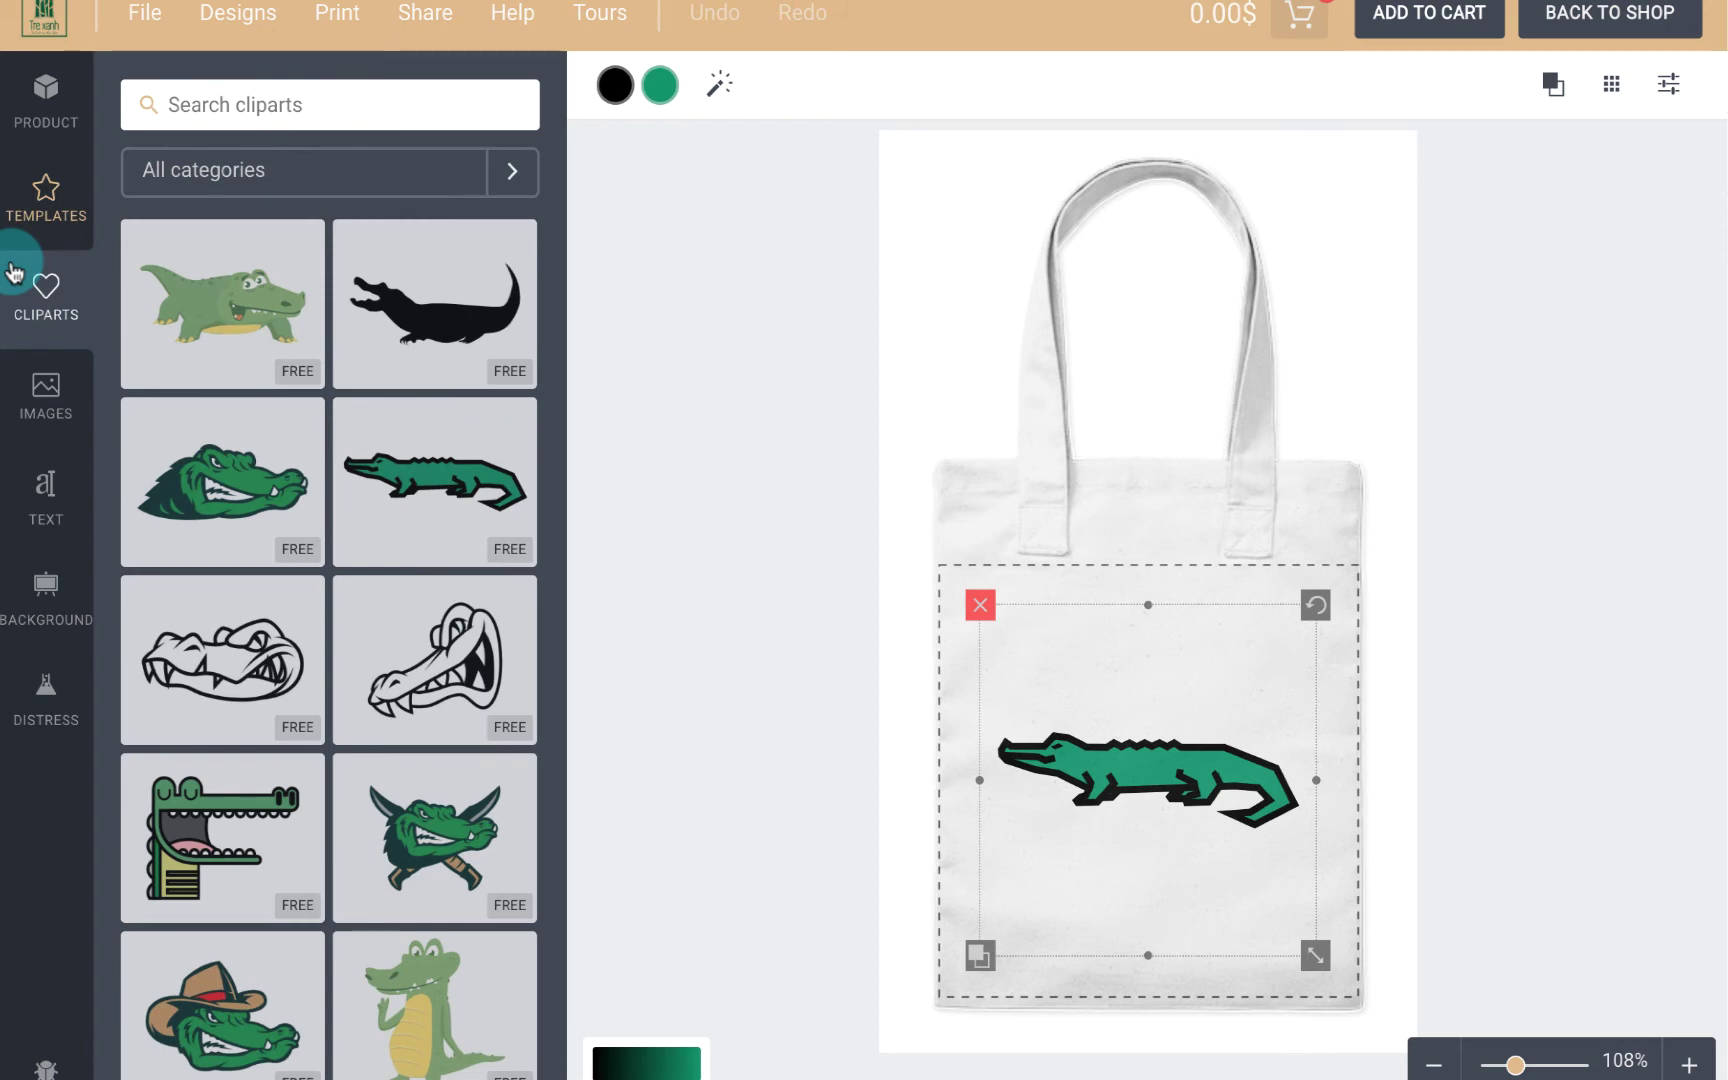
pyautogui.click(46, 490)
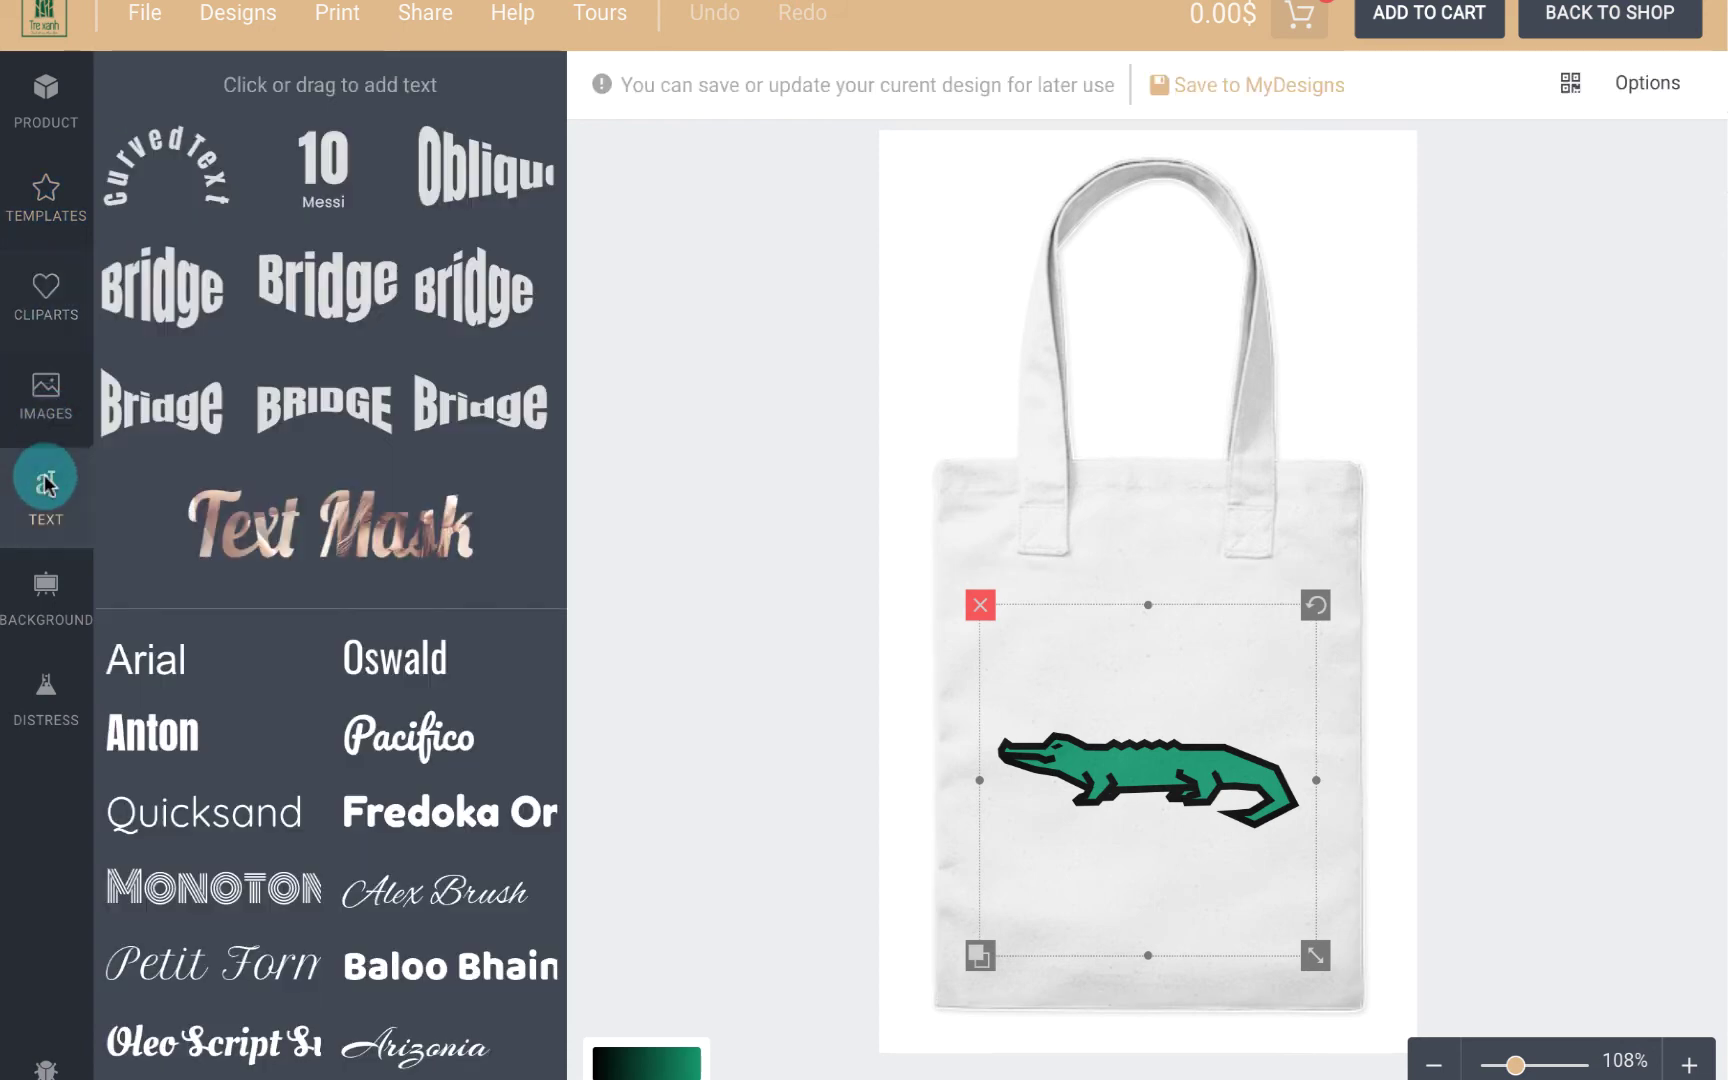
pyautogui.click(340, 428)
pyautogui.click(1111, 671)
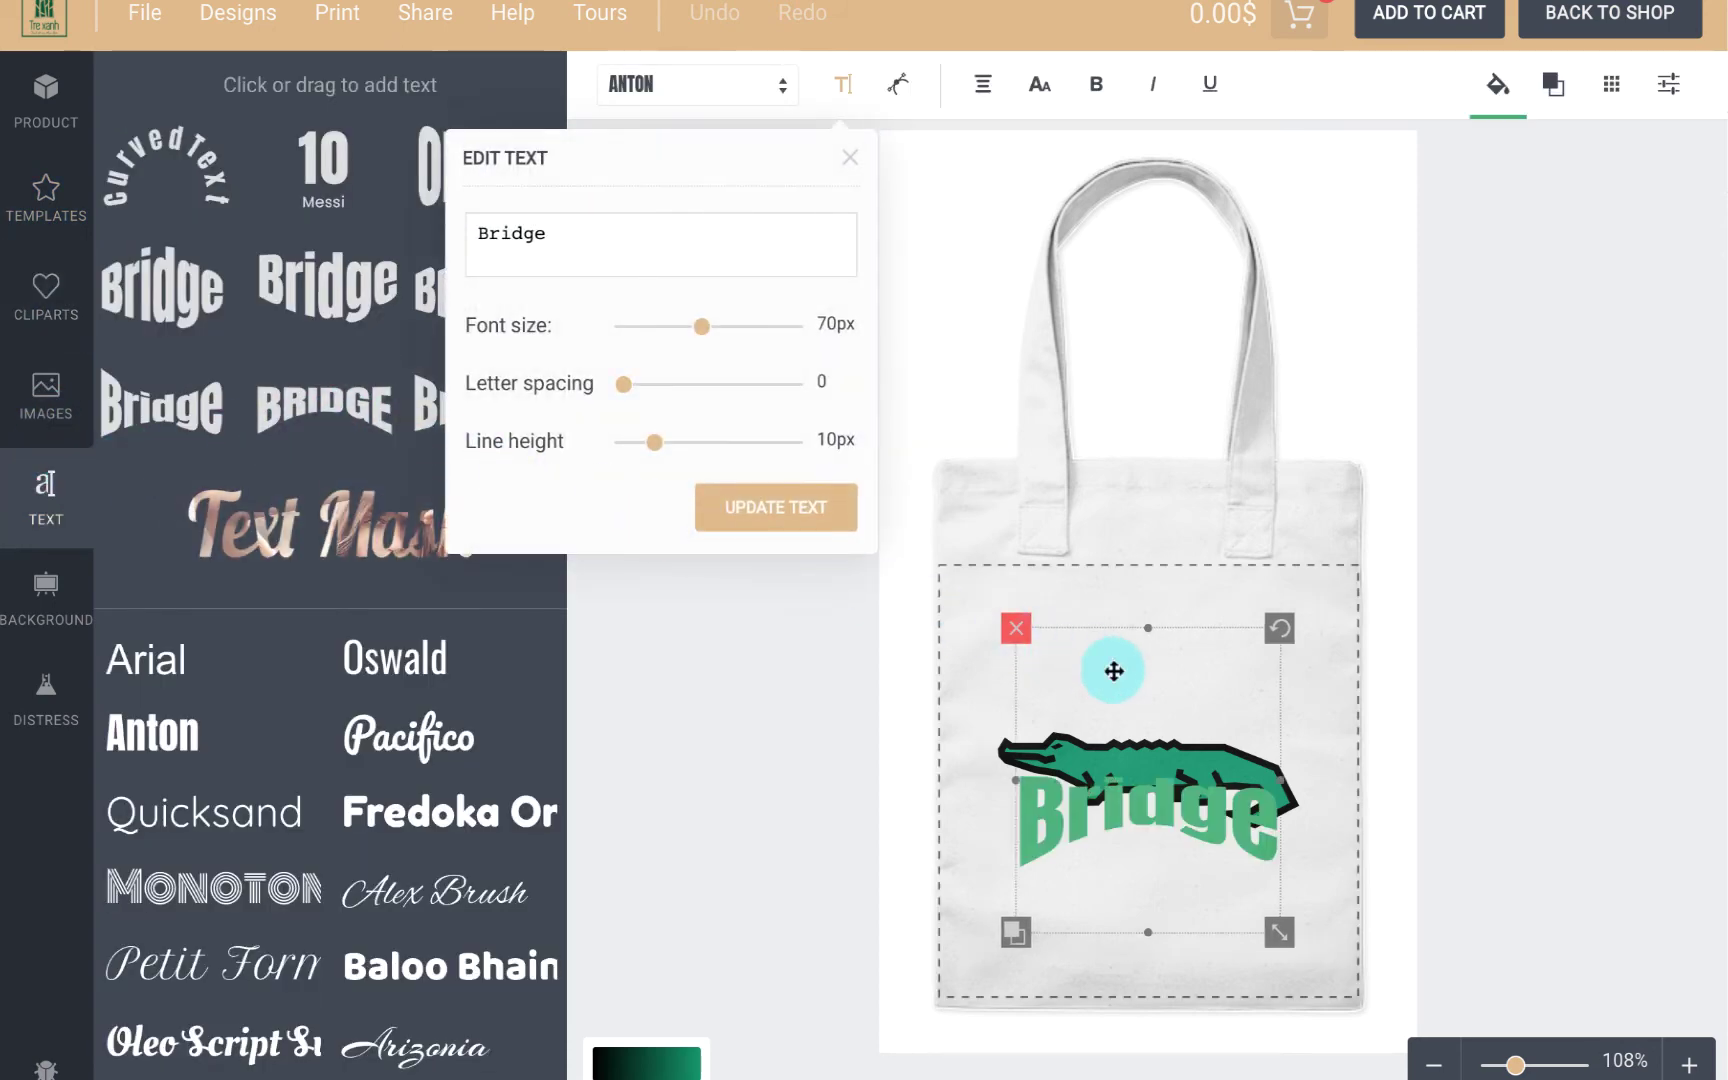
pyautogui.moveTo(1192, 817); pyautogui.dragTo(1207, 880)
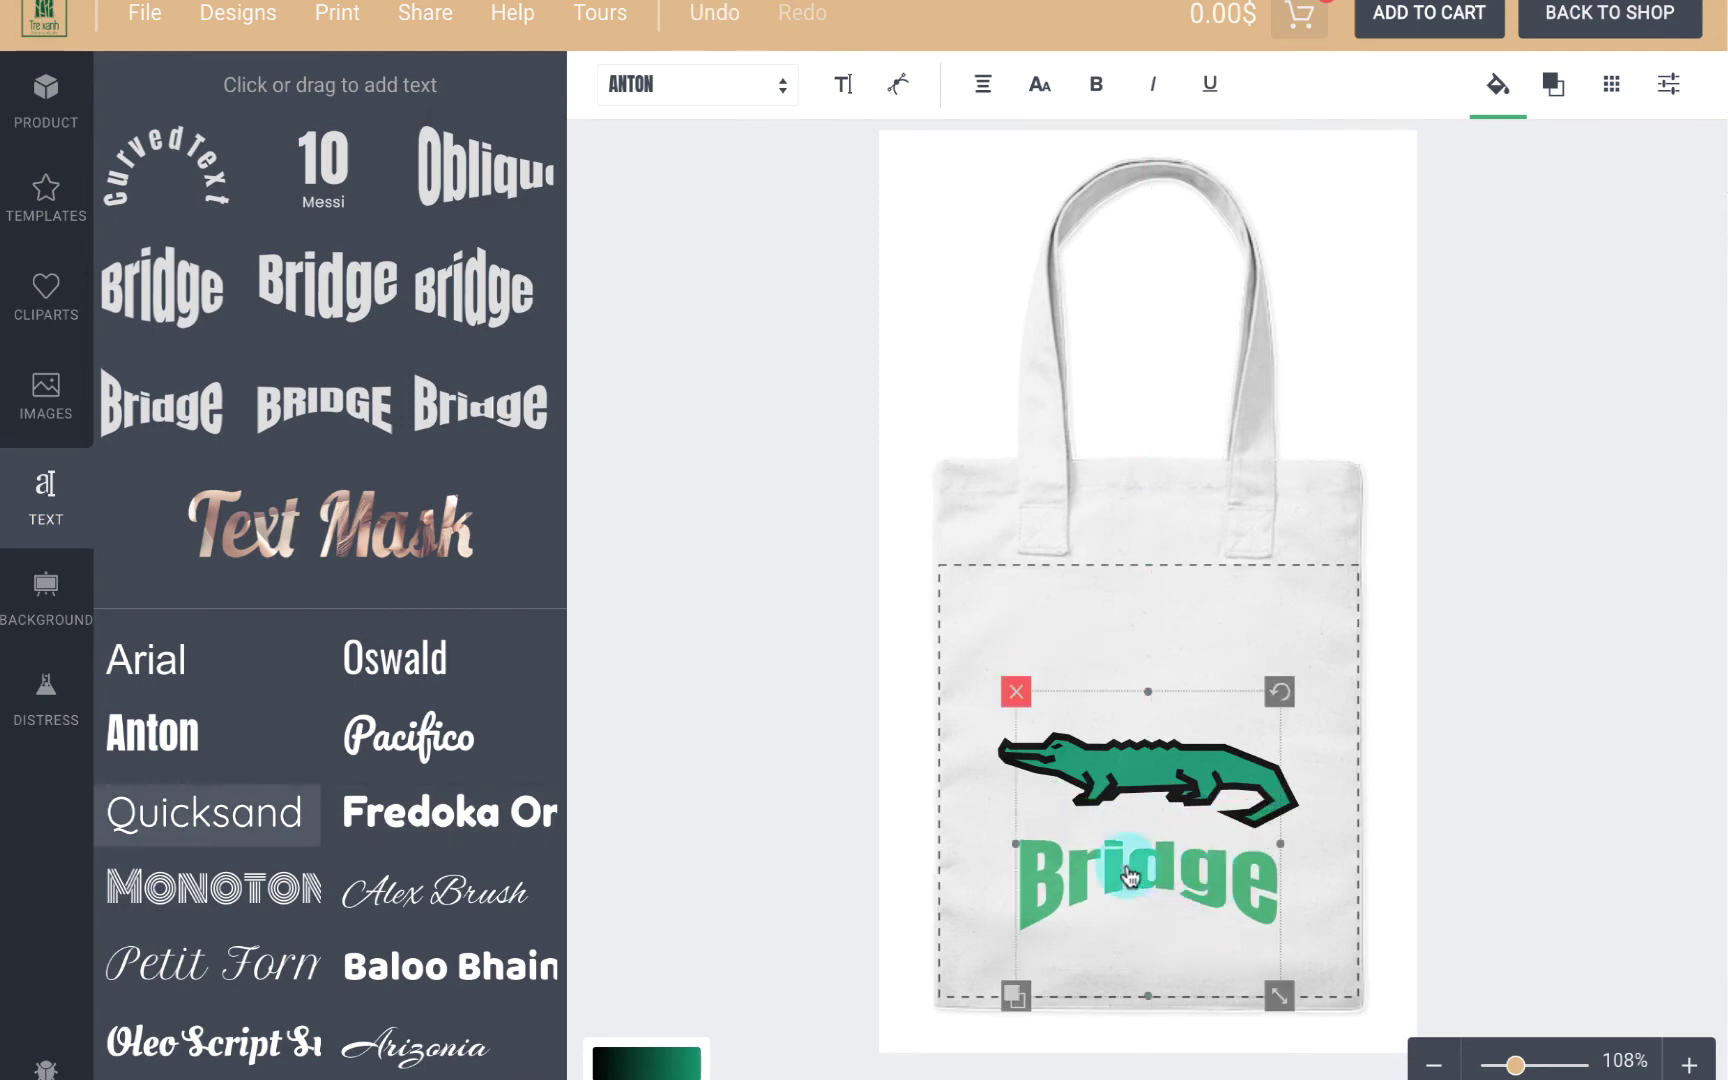
pyautogui.click(140, 712)
pyautogui.click(46, 680)
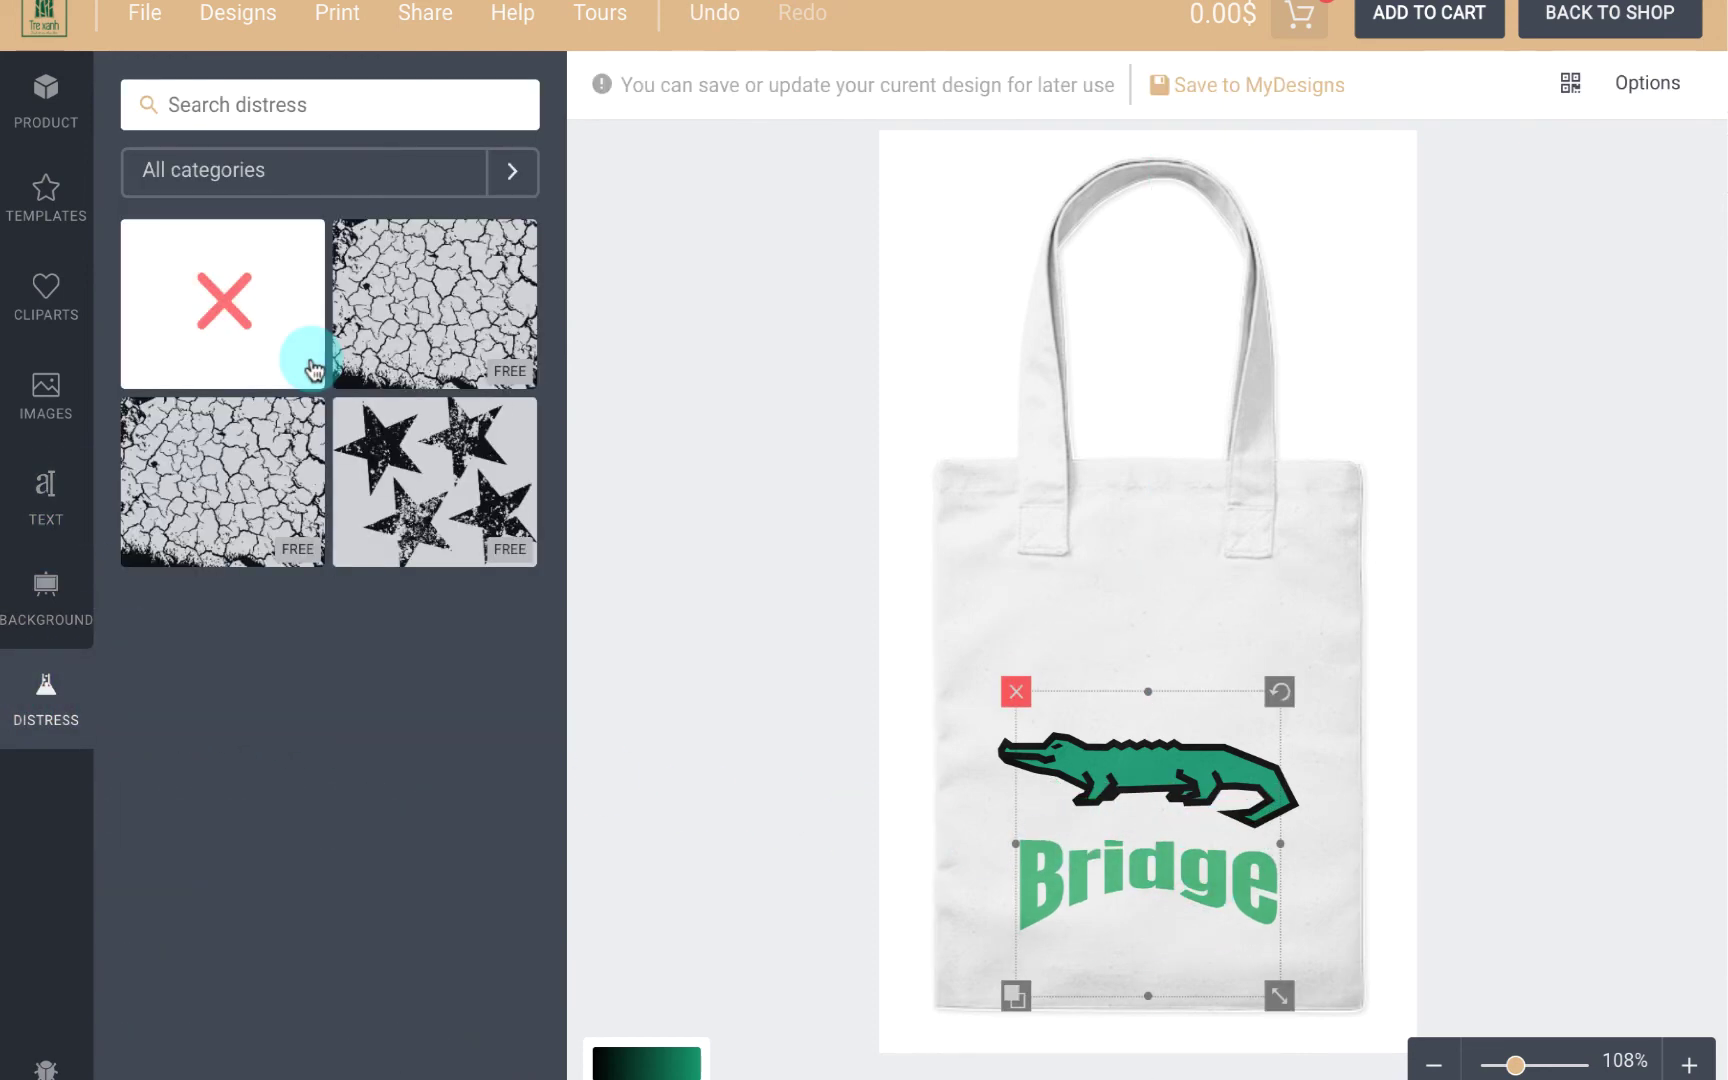
# Step: Apply the crack distress and move the Bridge text above the crocodile
pyautogui.click(445, 322)
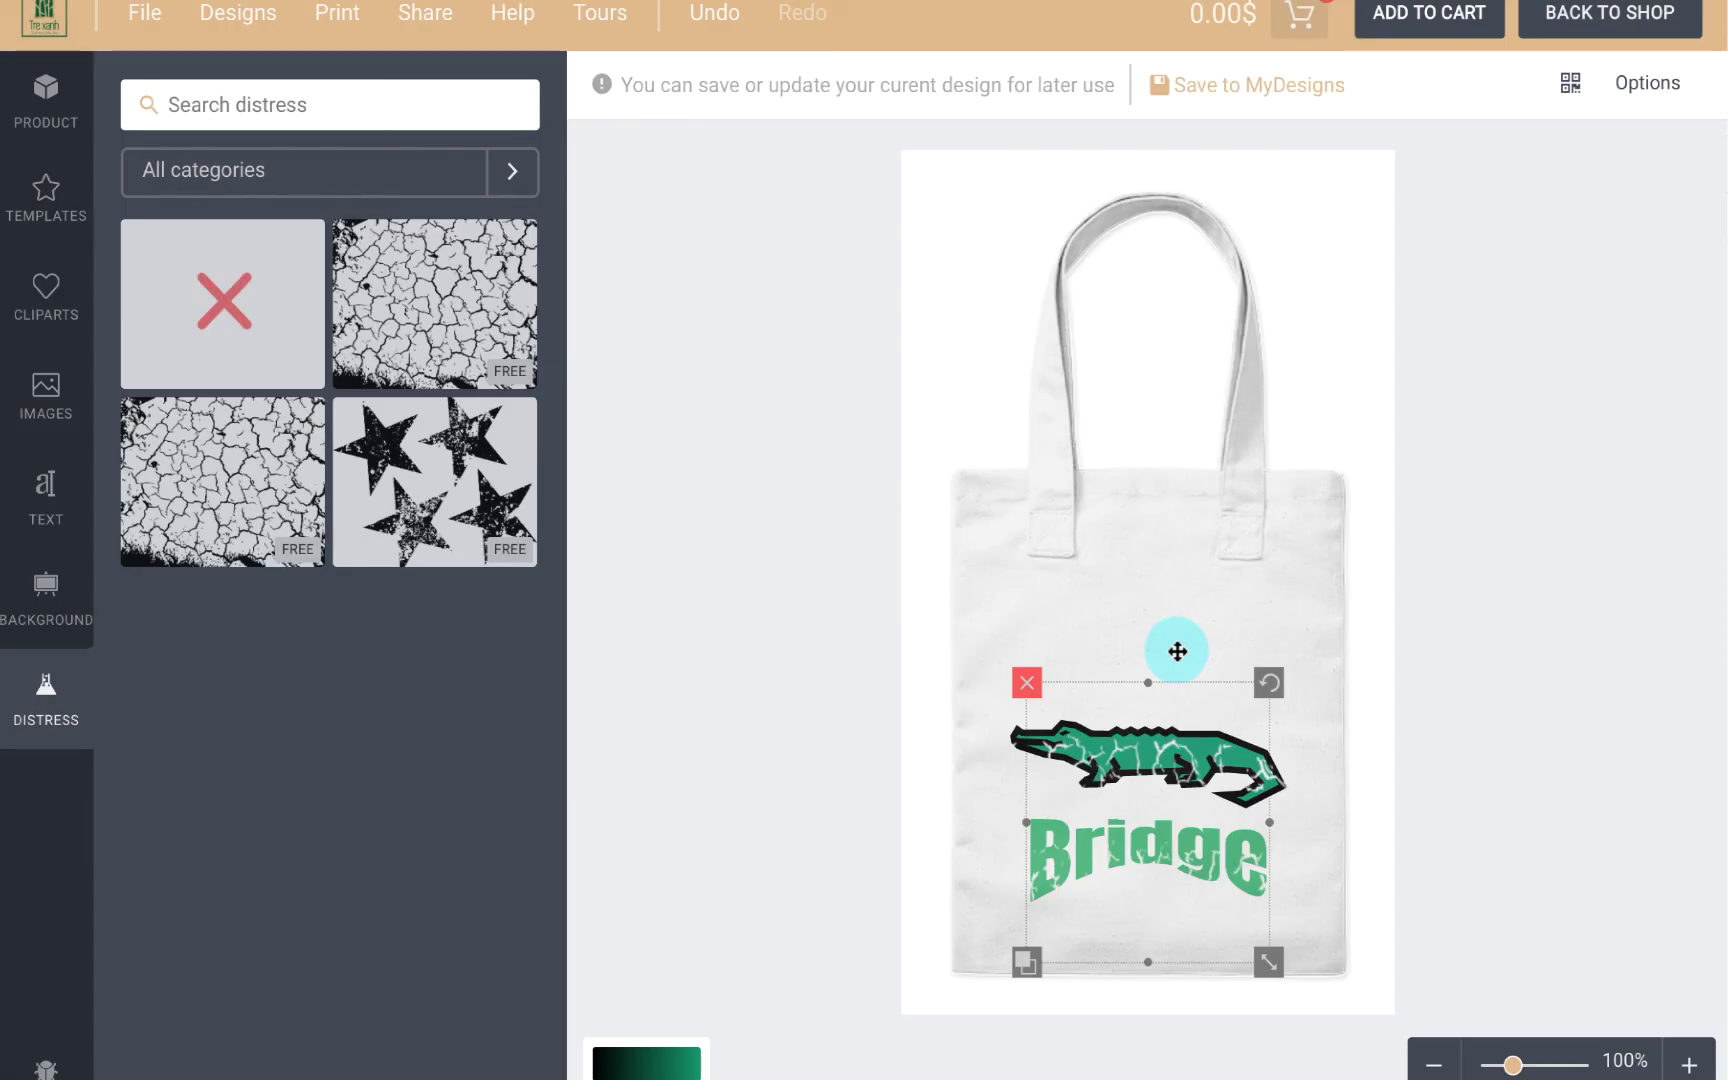
pyautogui.moveTo(1196, 752); pyautogui.dragTo(1207, 552)
pyautogui.click(1193, 846)
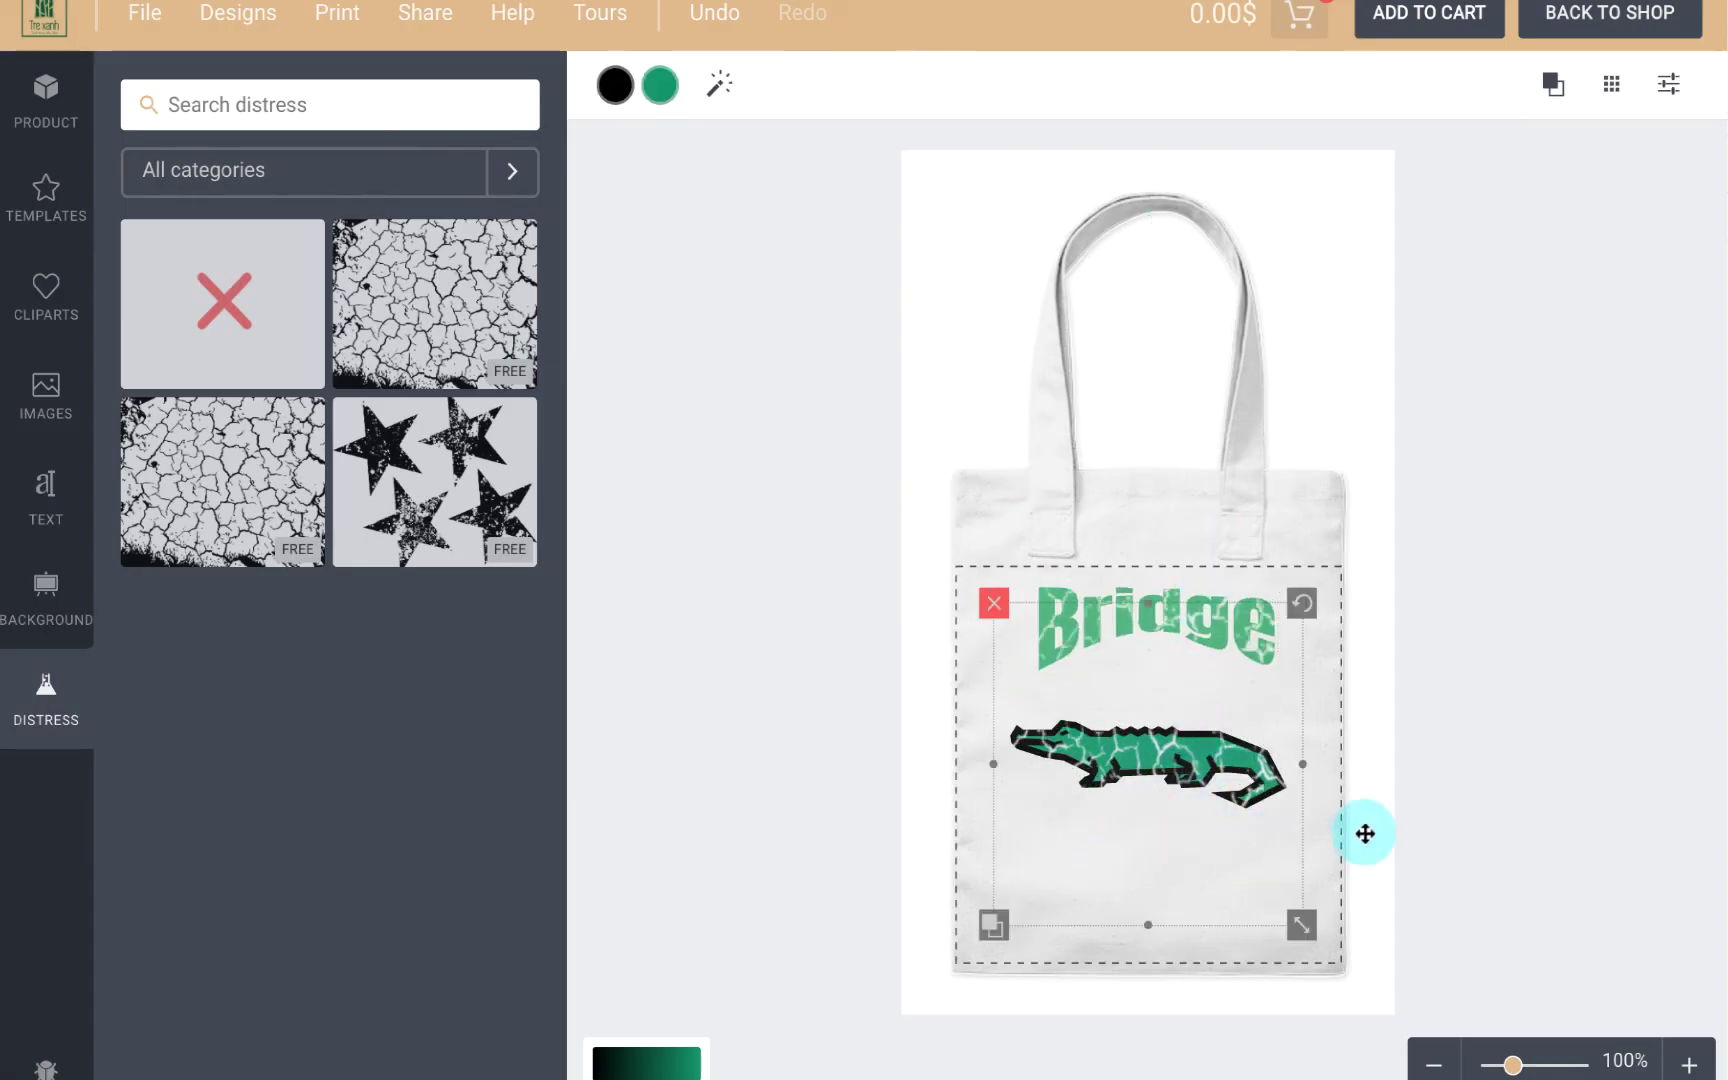
pyautogui.click(1482, 826)
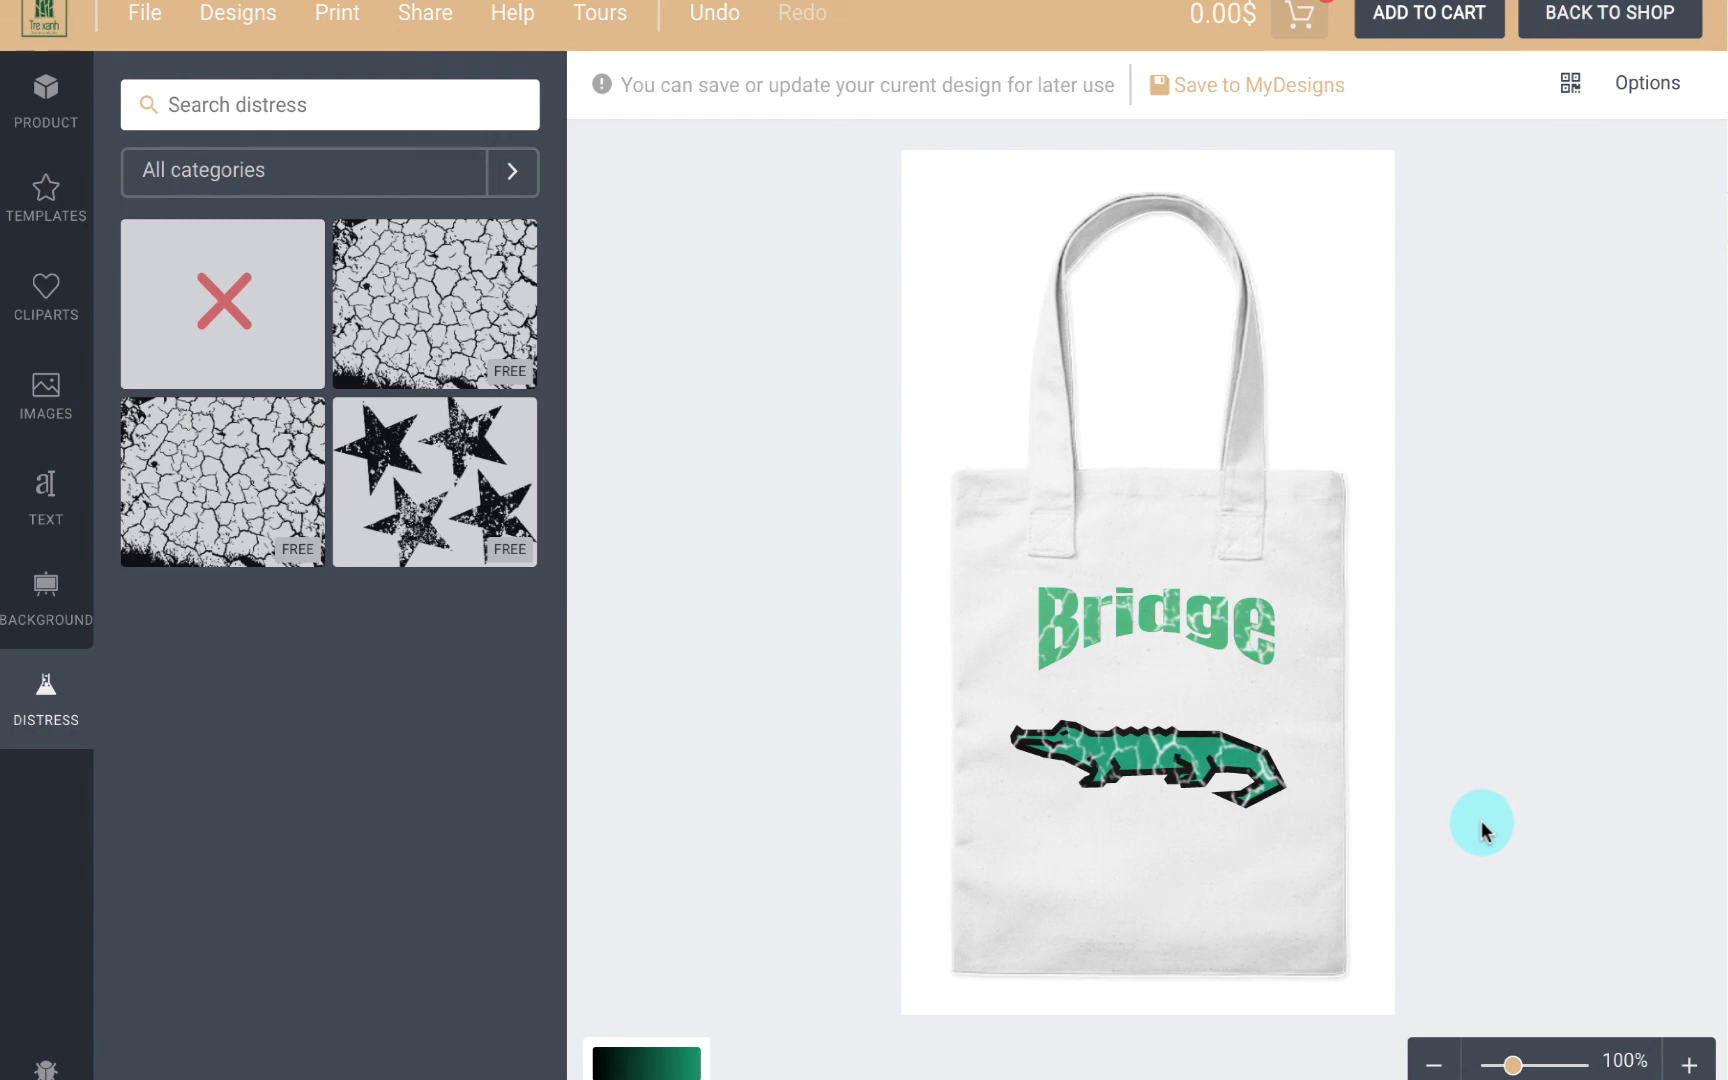
# Step: Zoom to 250% and compare no distress, crack and stars textures on the design
pyautogui.moveTo(1512, 1064)
pyautogui.mouseDown()
pyautogui.moveTo(1577, 1070)
pyautogui.moveTo(1513, 1066)
pyautogui.mouseUp()
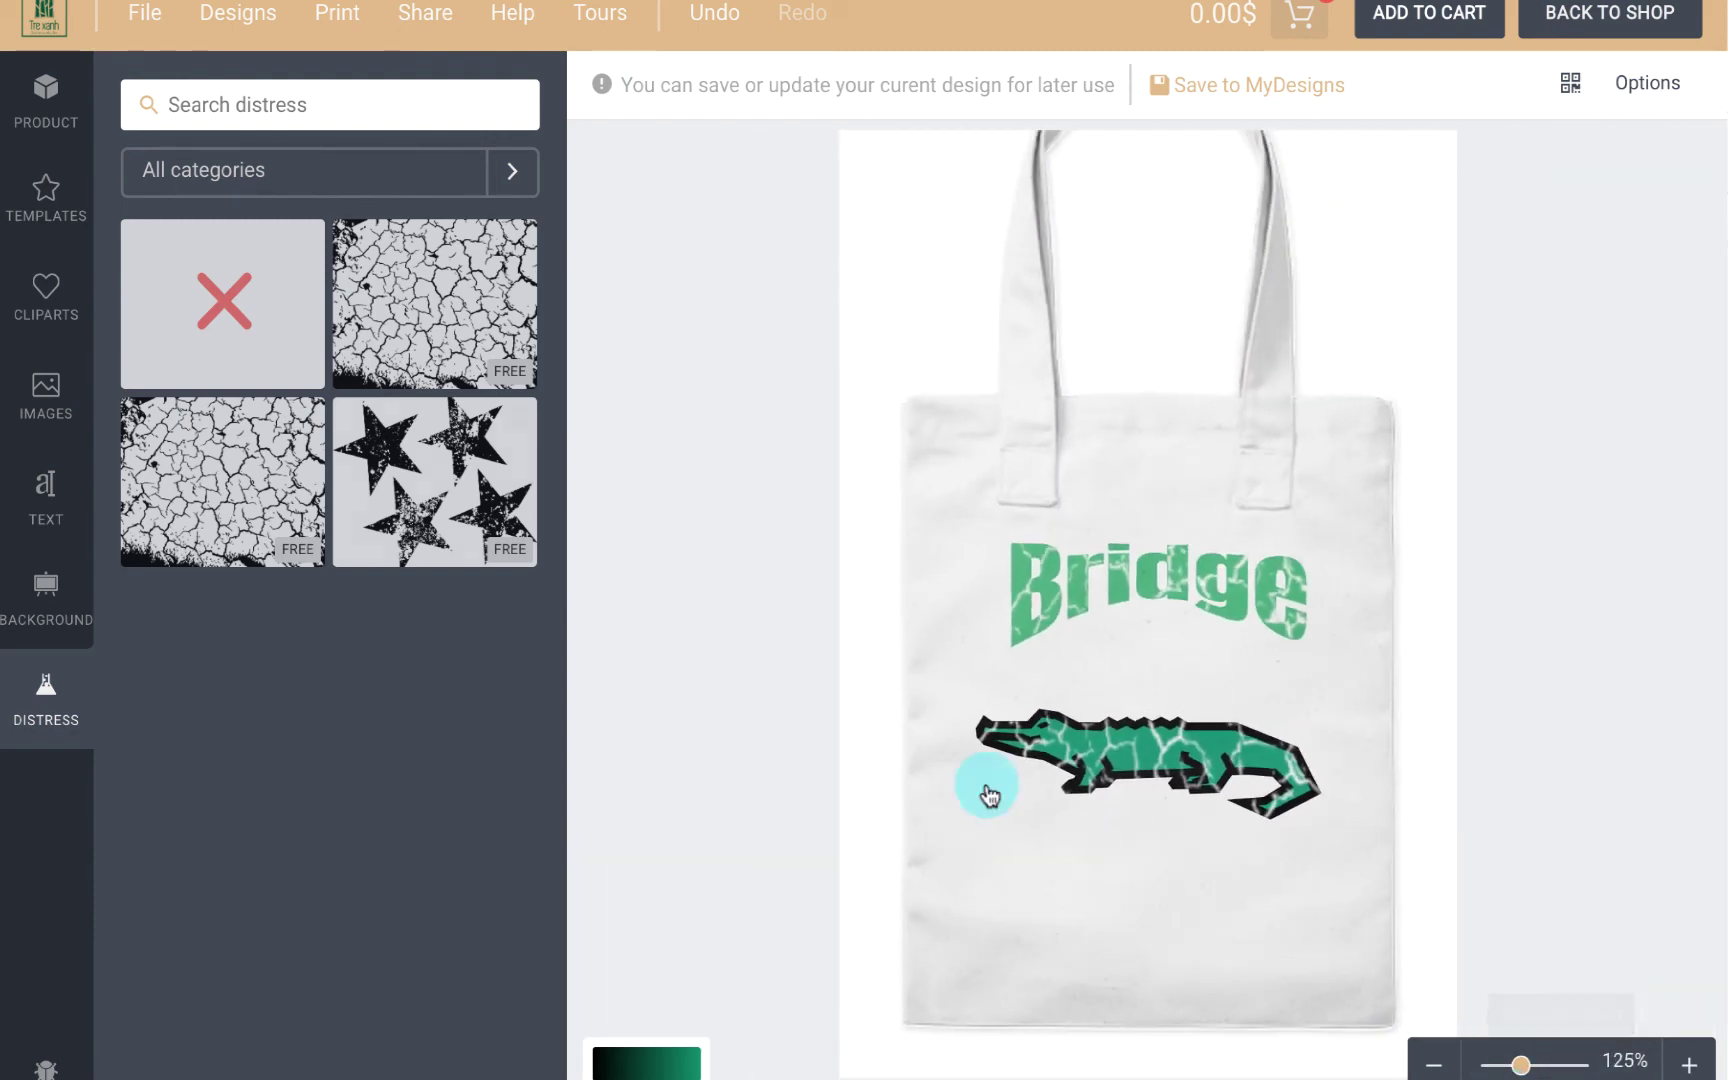
pyautogui.click(224, 292)
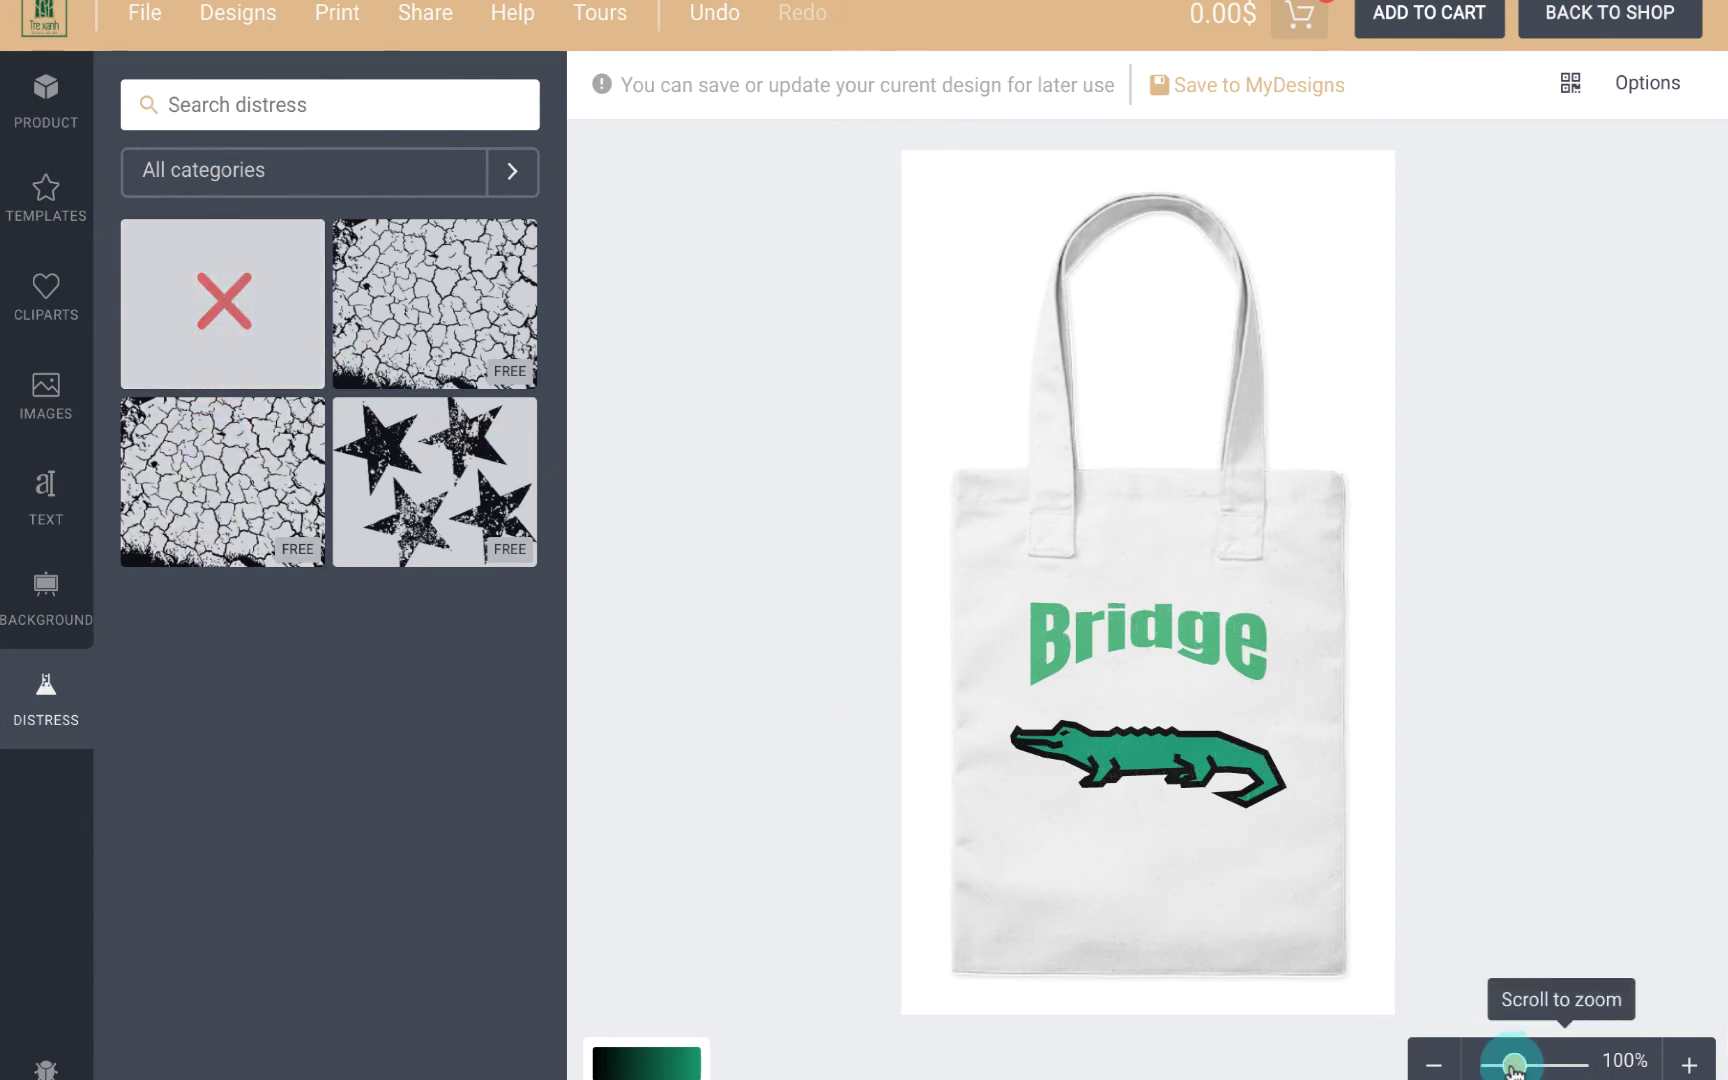
pyautogui.moveTo(1513, 1066); pyautogui.dragTo(1577, 1066)
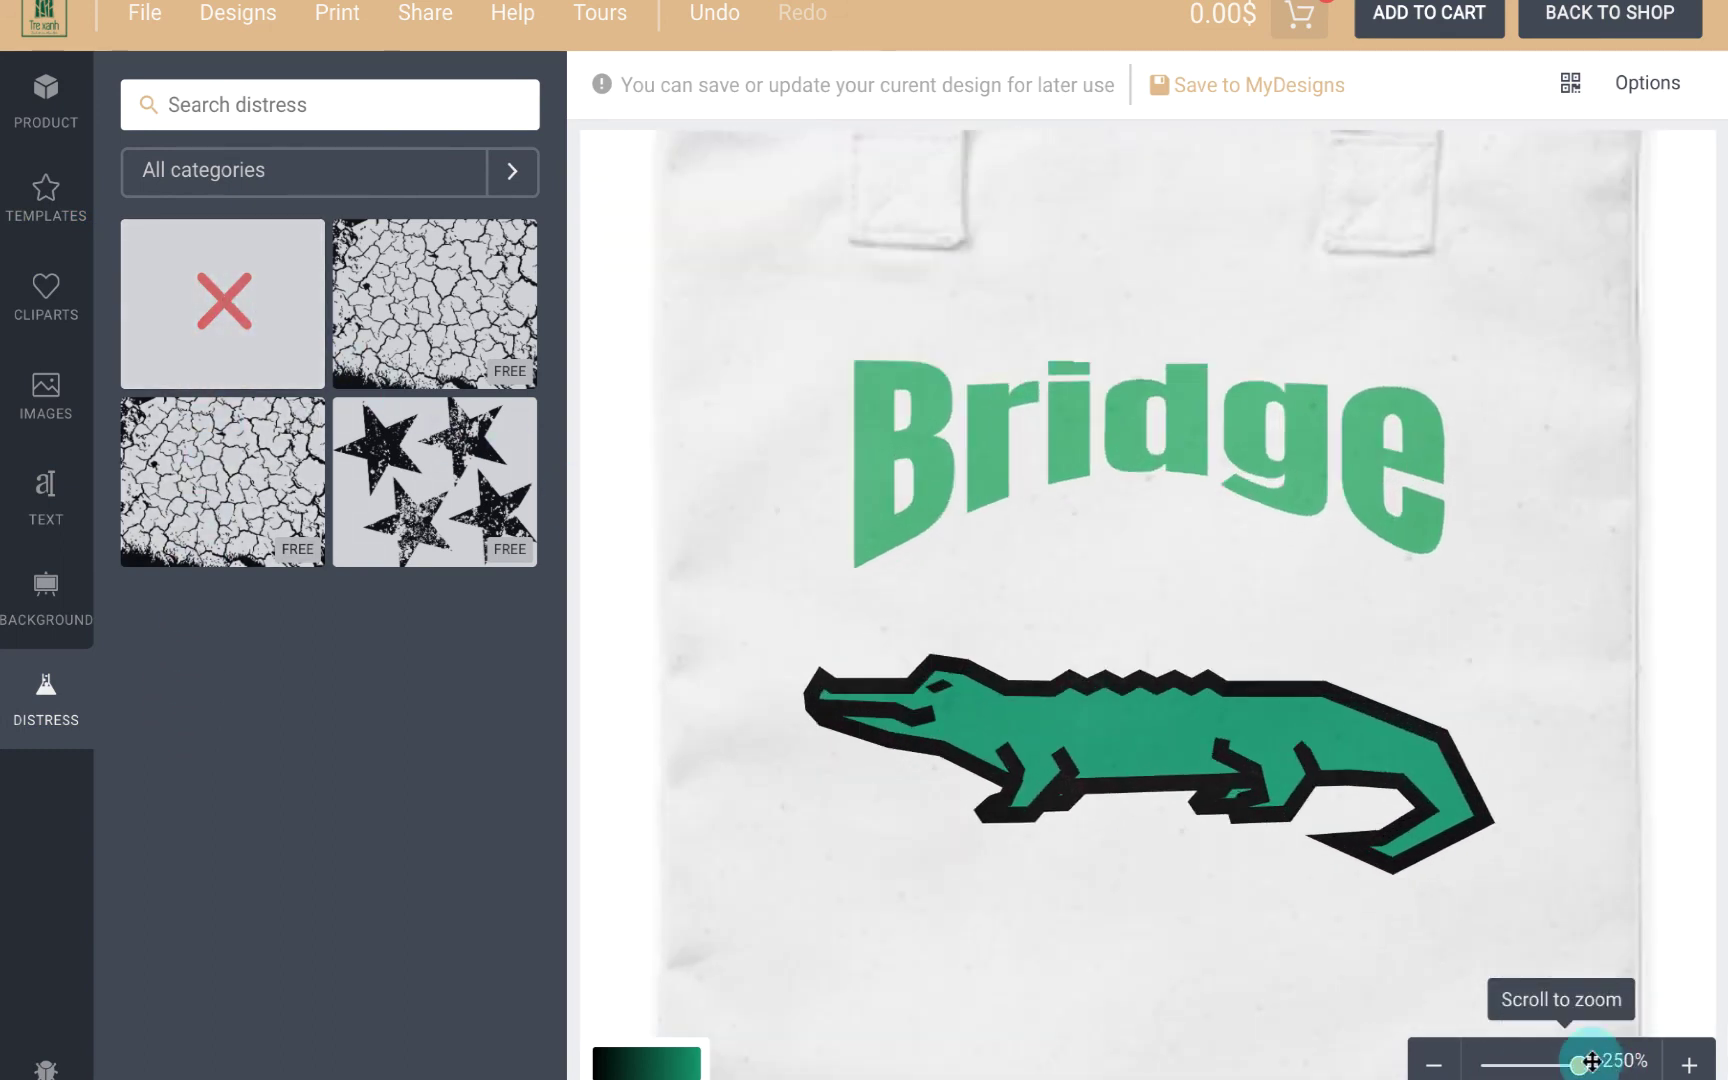
pyautogui.click(380, 326)
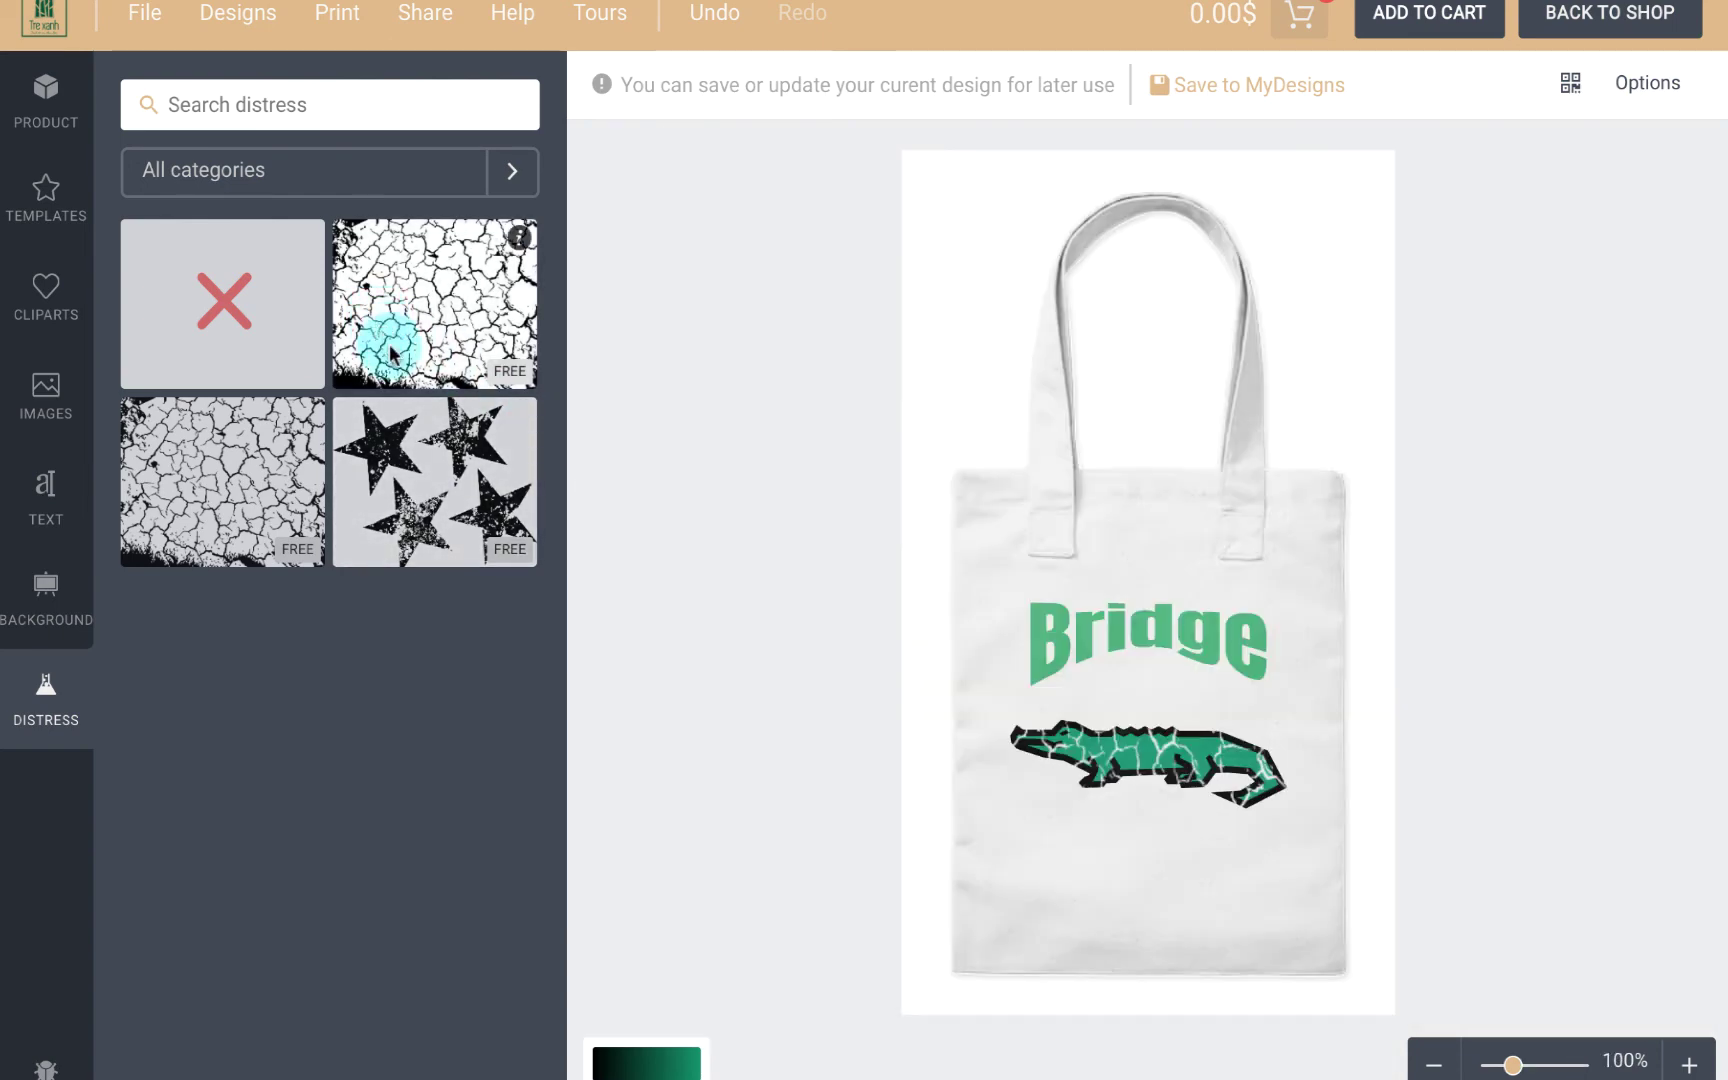
pyautogui.click(449, 482)
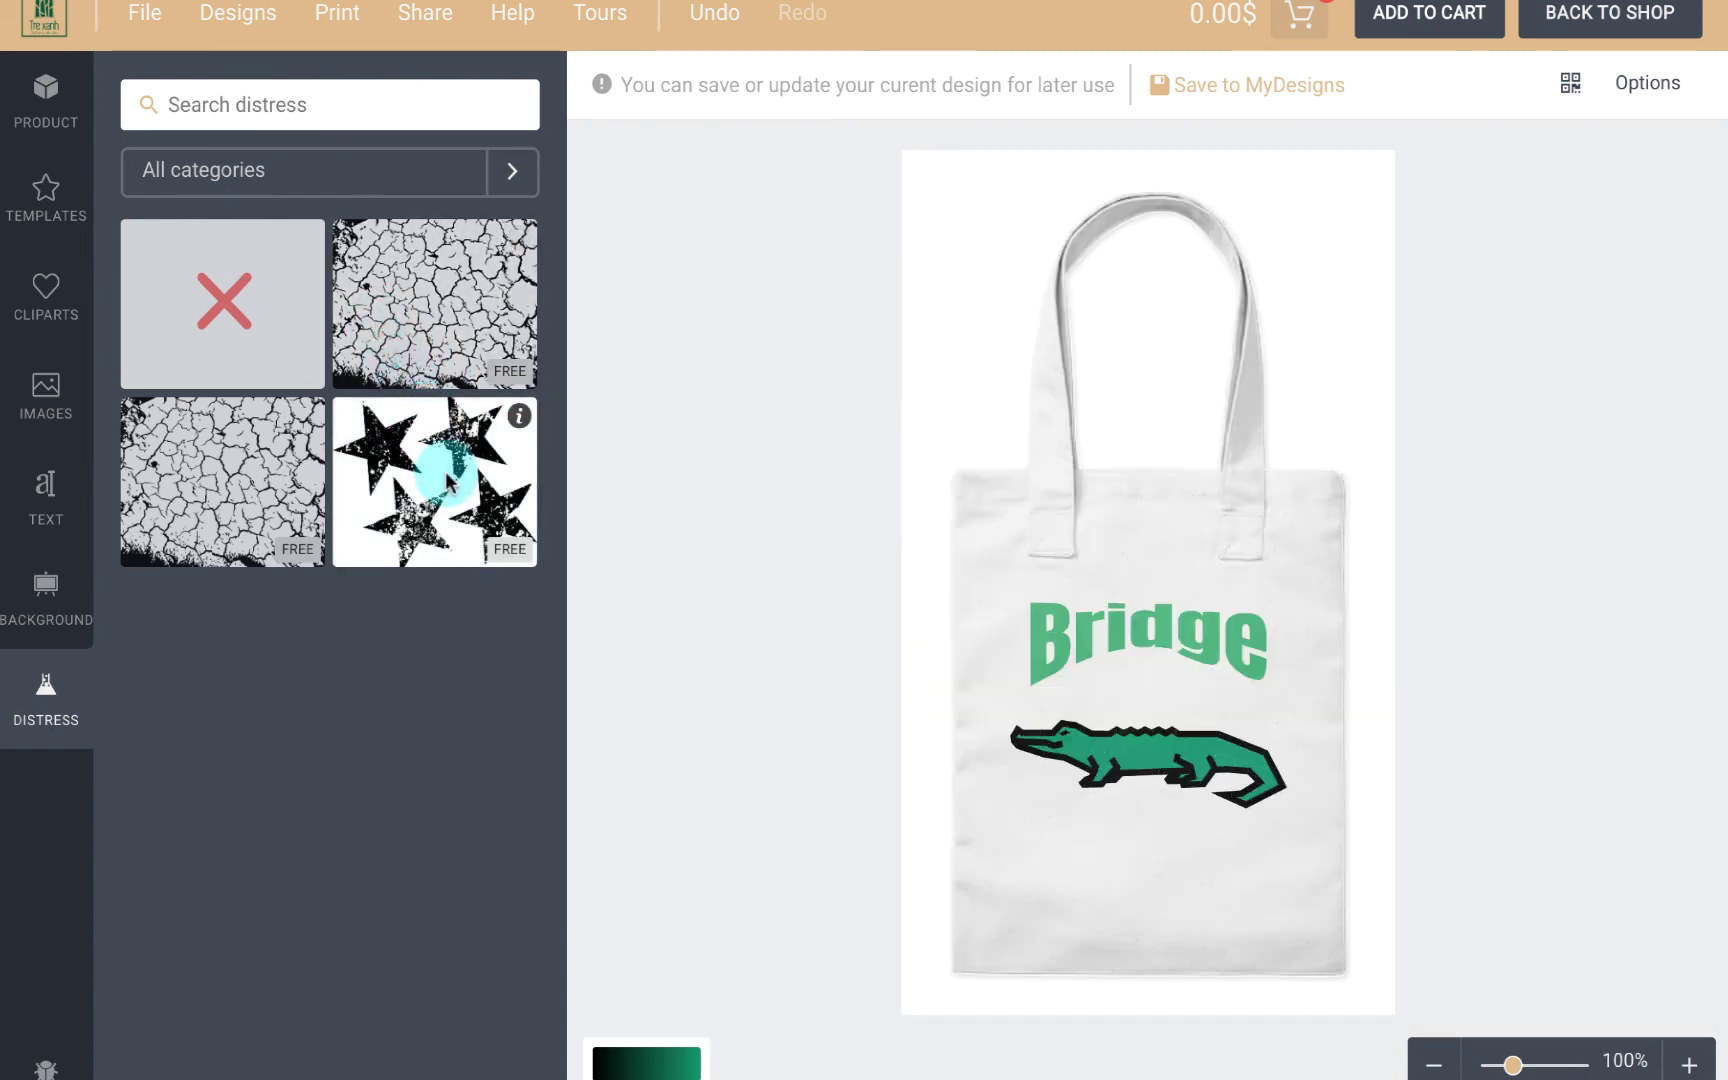
pyautogui.hotkey('ctrl', 'z')
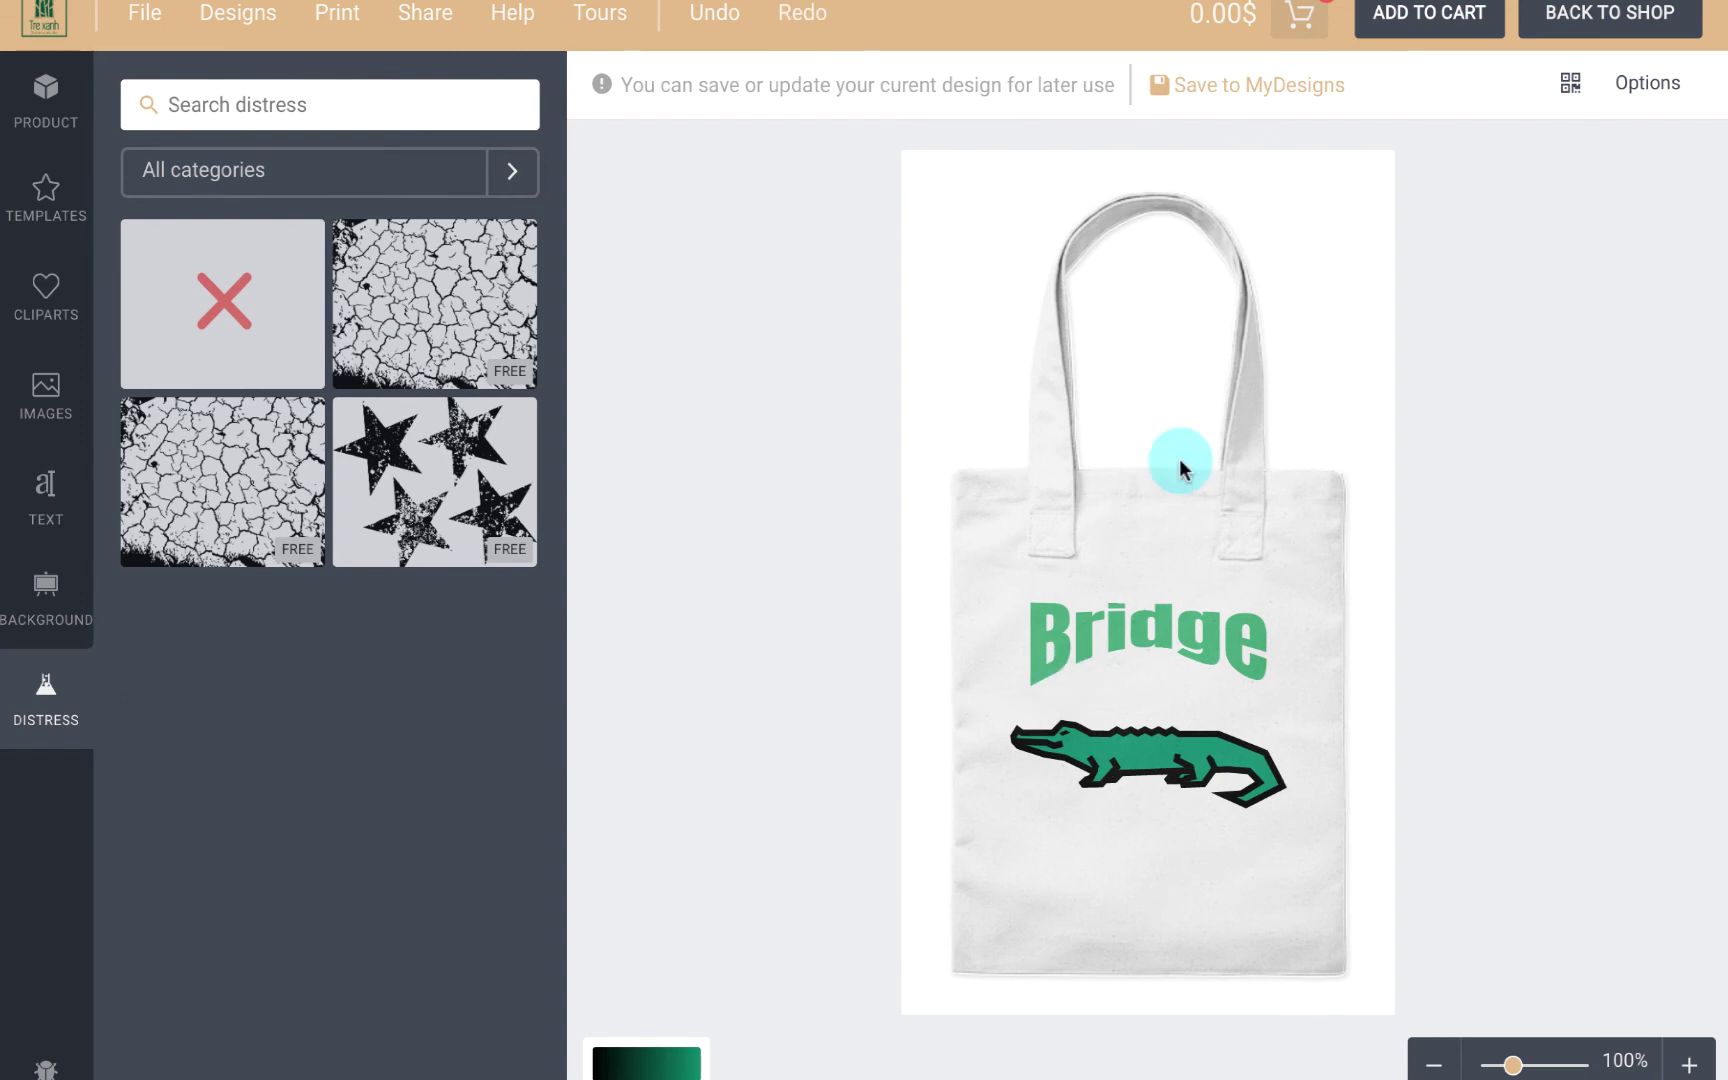